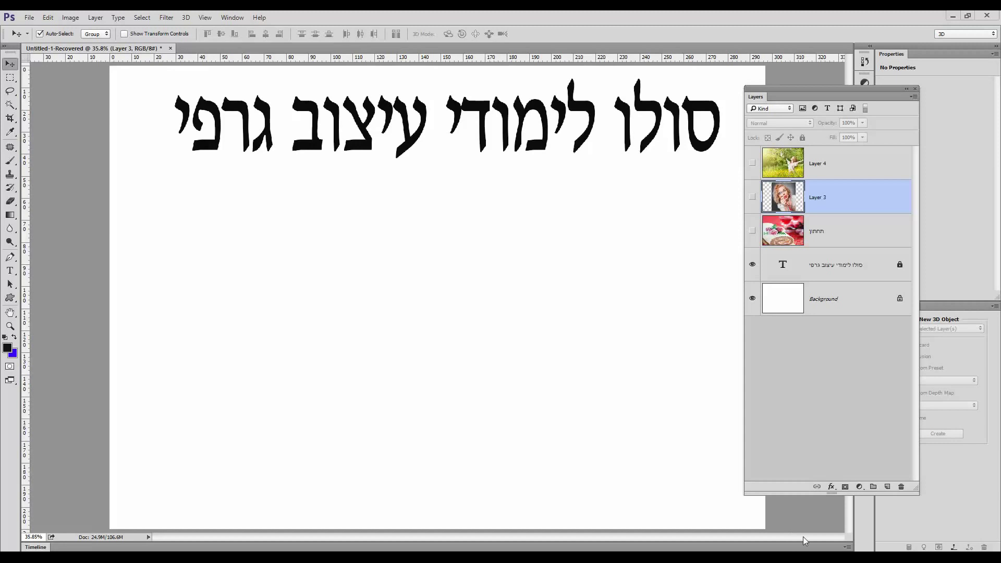
# Step: Show Layer 3 and apply the Color Halftone filter with a maximum radius of 25 pixels and 25-degree angles for all four channels
pyautogui.click(751, 197)
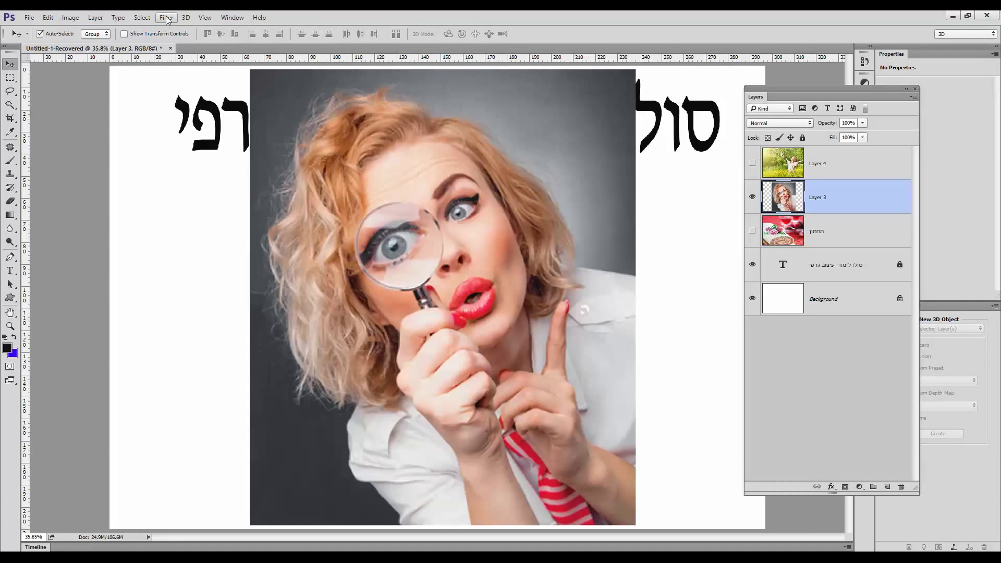
pyautogui.click(166, 19)
pyautogui.moveTo(191, 158)
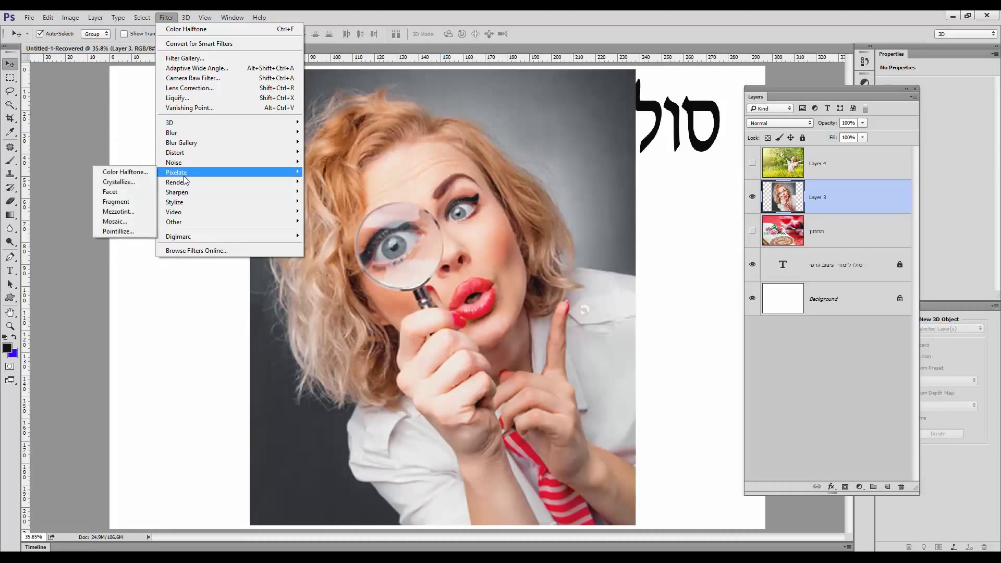
pyautogui.click(125, 172)
pyautogui.moveTo(681, 111); pyautogui.dragTo(656, 106)
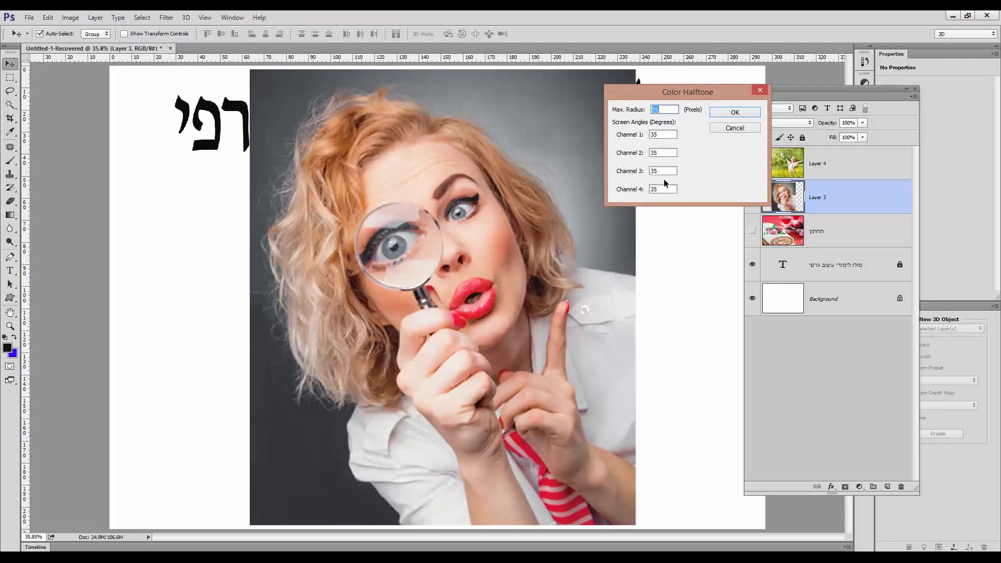
pyautogui.write('25')
pyautogui.press('Tab')
pyautogui.write('25')
pyautogui.press('Tab')
pyautogui.write('25')
pyautogui.press('Tab')
pyautogui.write('2')
pyautogui.press('Tab')
pyautogui.write('25')
pyautogui.click(726, 110)
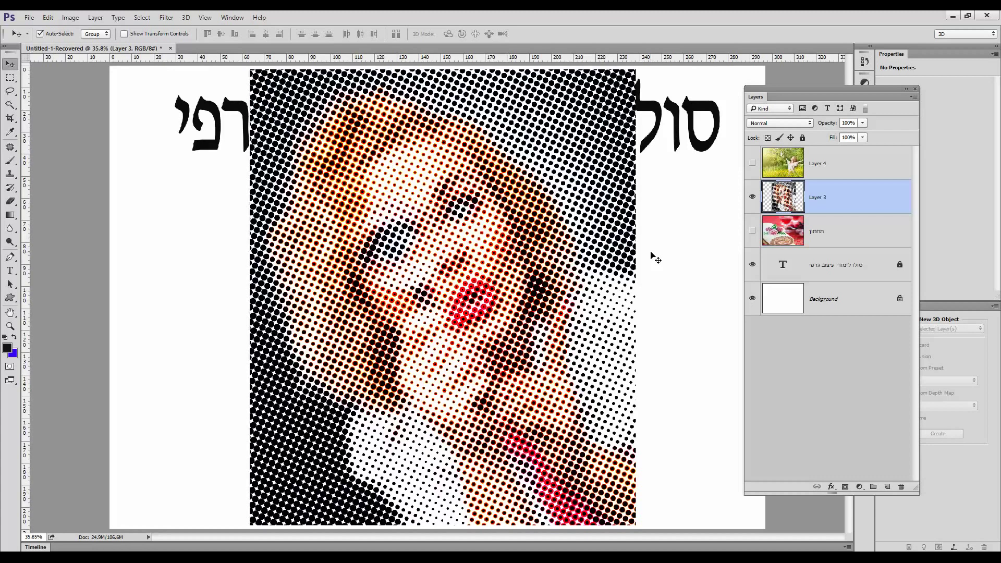
# Step: Undo and restore the halftone to compare the photo before and after, and hide the Background layer
pyautogui.hotkey('ctrl', 'z')
pyautogui.hotkey('ctrl', 'z')
pyautogui.click(753, 298)
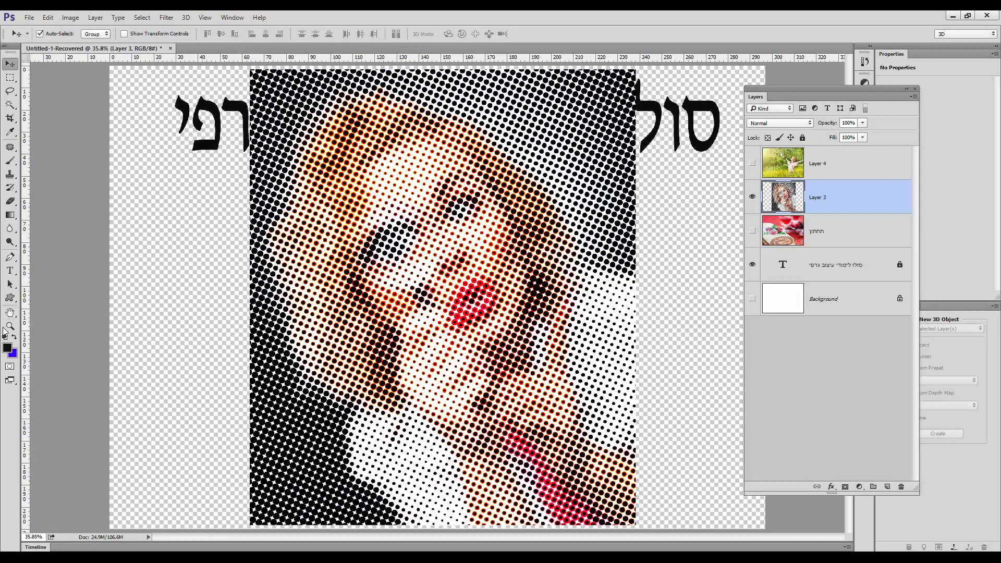
# Step: Apply a Threshold adjustment at level 174 to the halftoned portrait on Layer 3
pyautogui.click(10, 326)
pyautogui.click(427, 252)
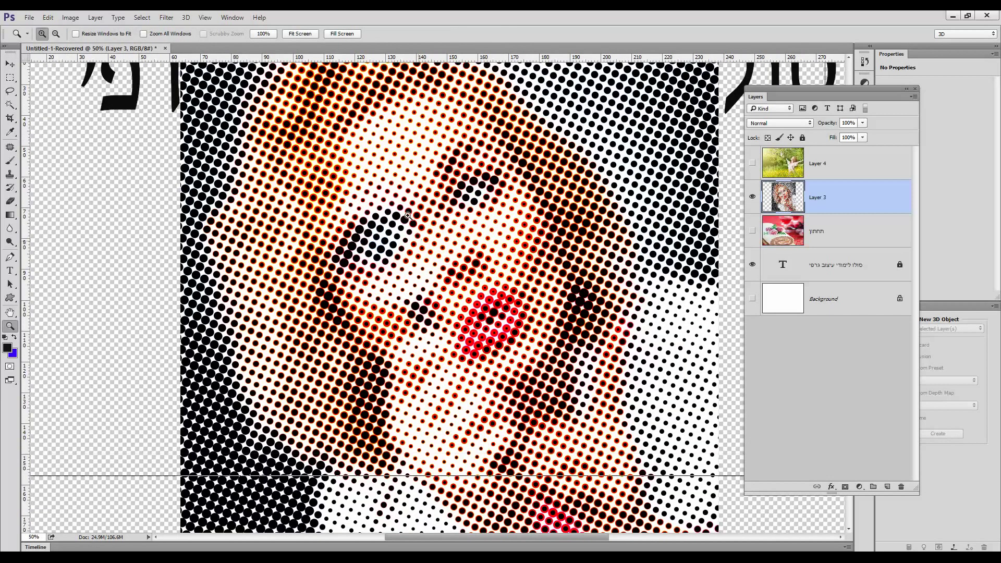
pyautogui.click(427, 253)
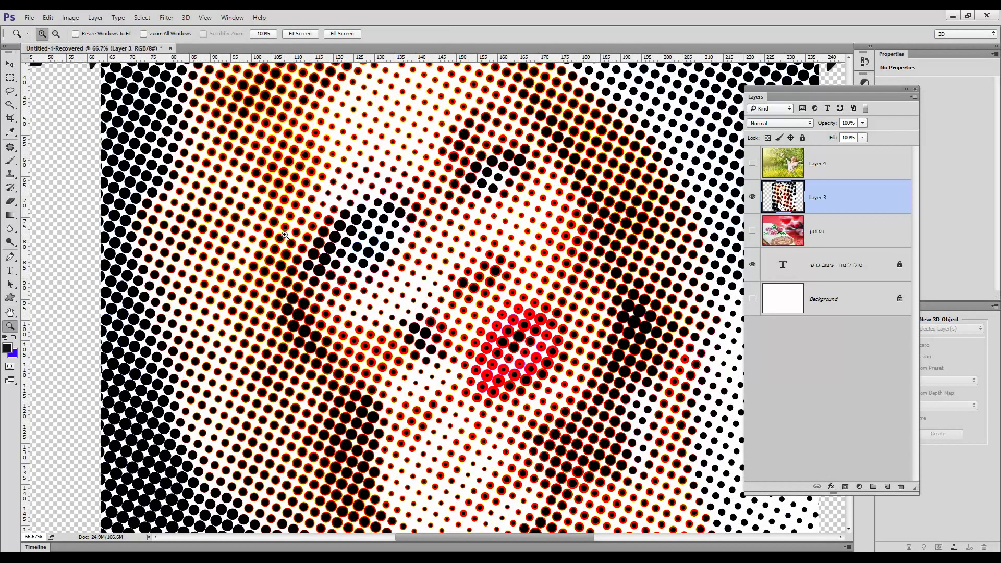
pyautogui.click(67, 19)
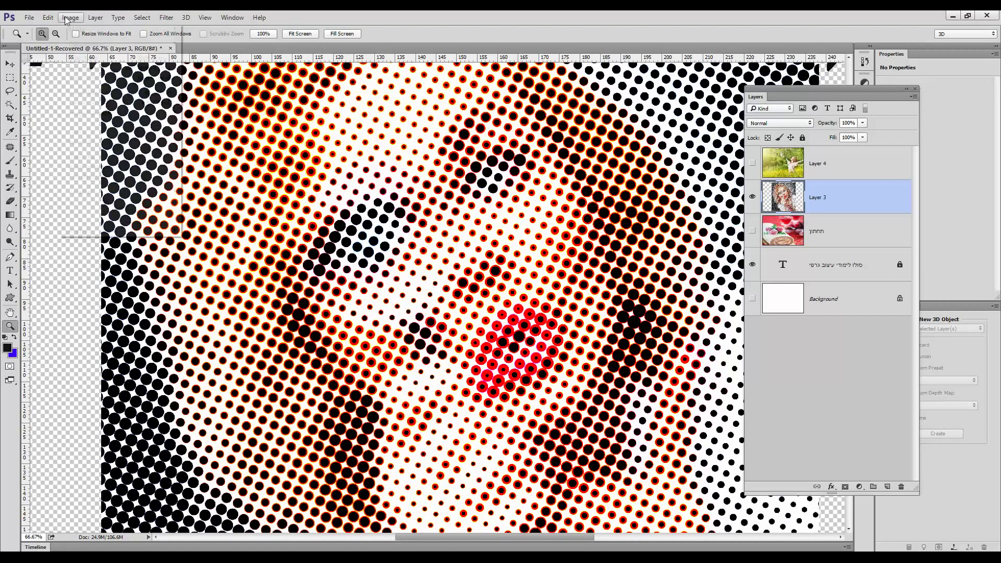
pyautogui.moveTo(86, 47)
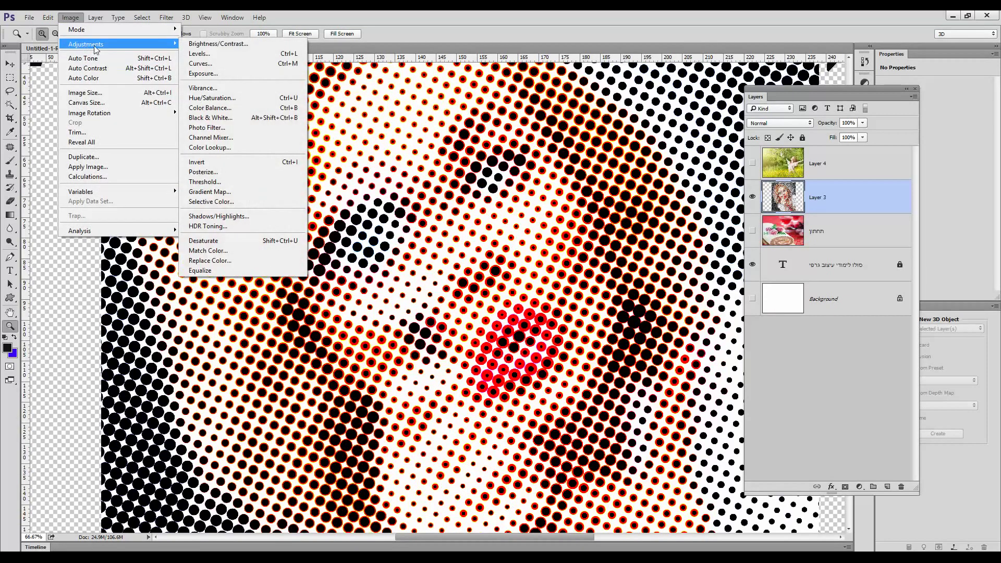
pyautogui.click(207, 183)
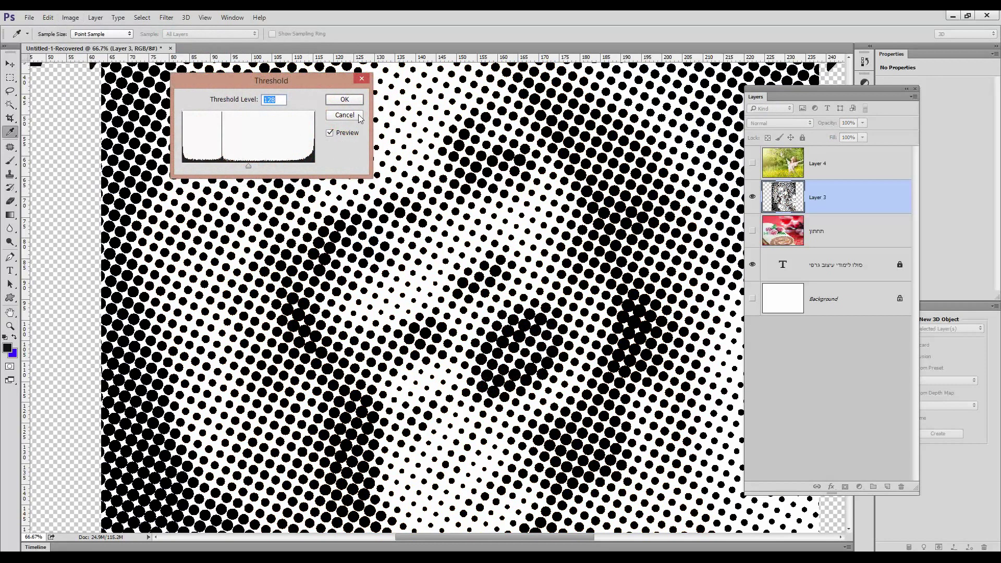
pyautogui.moveTo(249, 167); pyautogui.dragTo(272, 169)
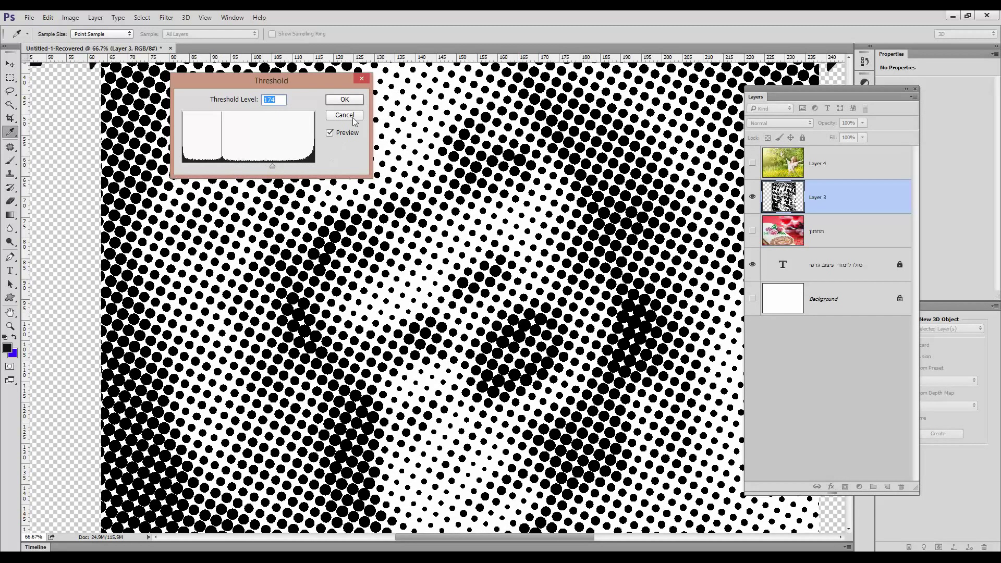
pyautogui.click(345, 100)
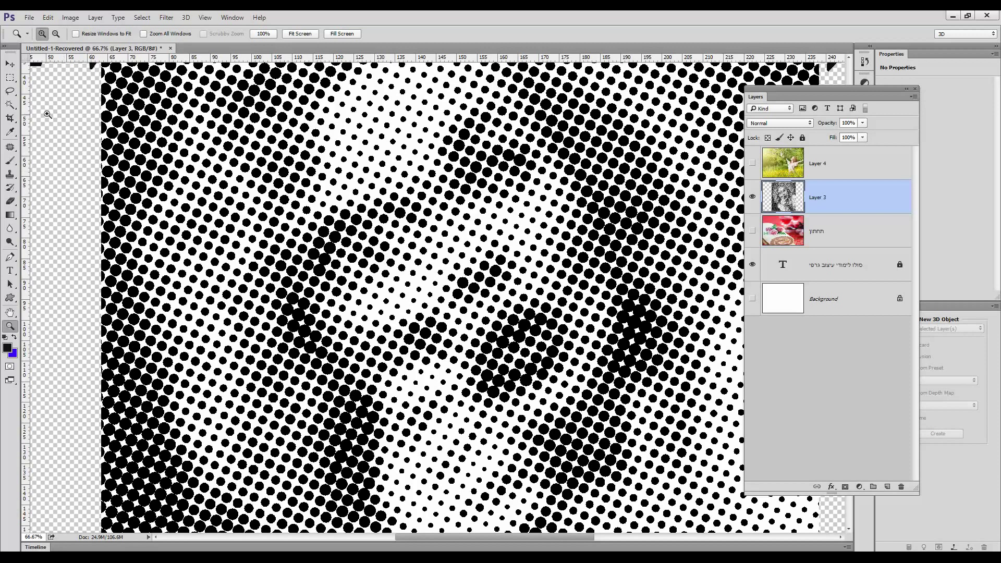
# Step: Switch to the Magic Wand and try contiguous selections on the white area and among the dots, deselecting each one
pyautogui.click(9, 106)
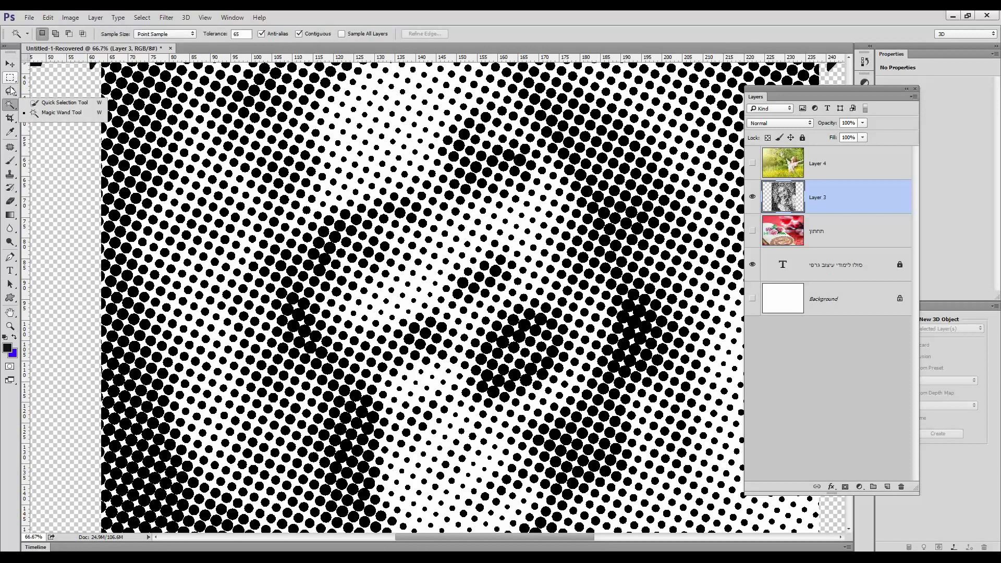
pyautogui.click(50, 114)
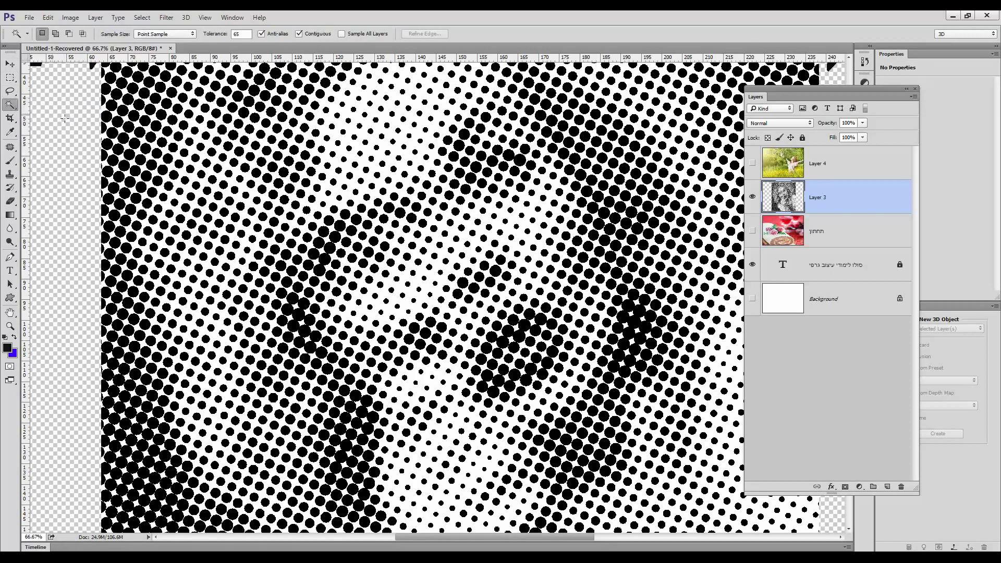
pyautogui.click(376, 134)
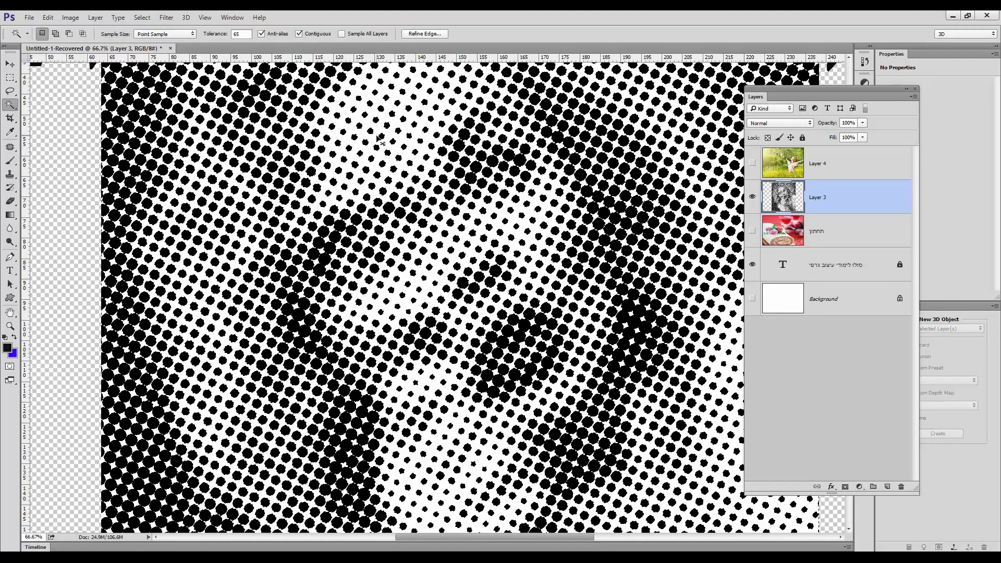
pyautogui.hotkey('ctrl', 'd')
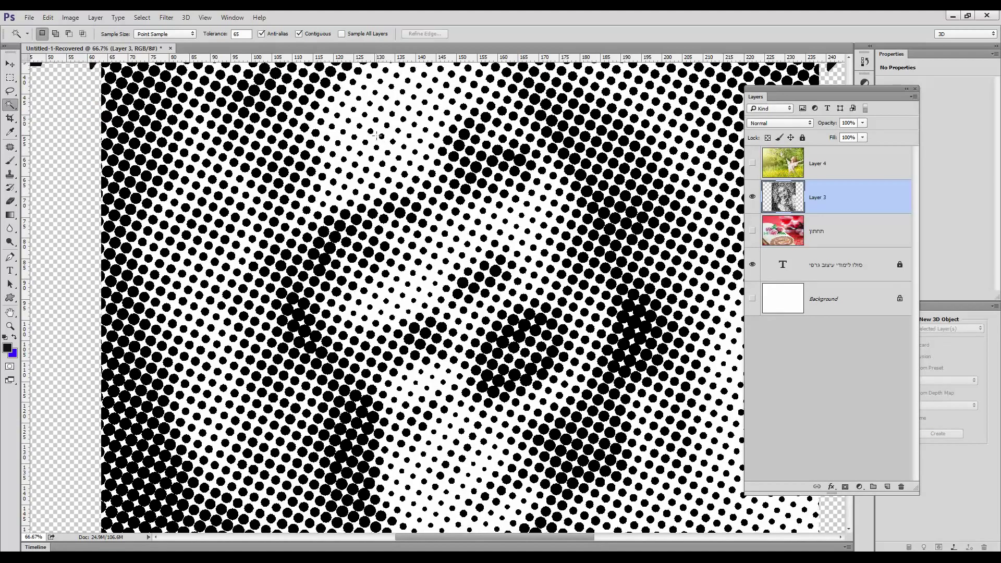
pyautogui.click(498, 150)
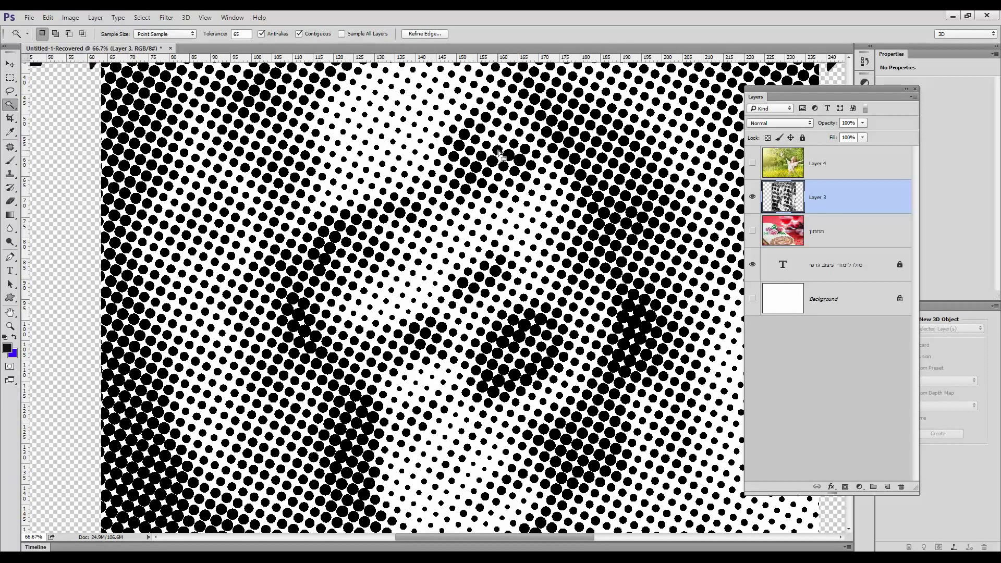
pyautogui.hotkey('ctrl', 'd')
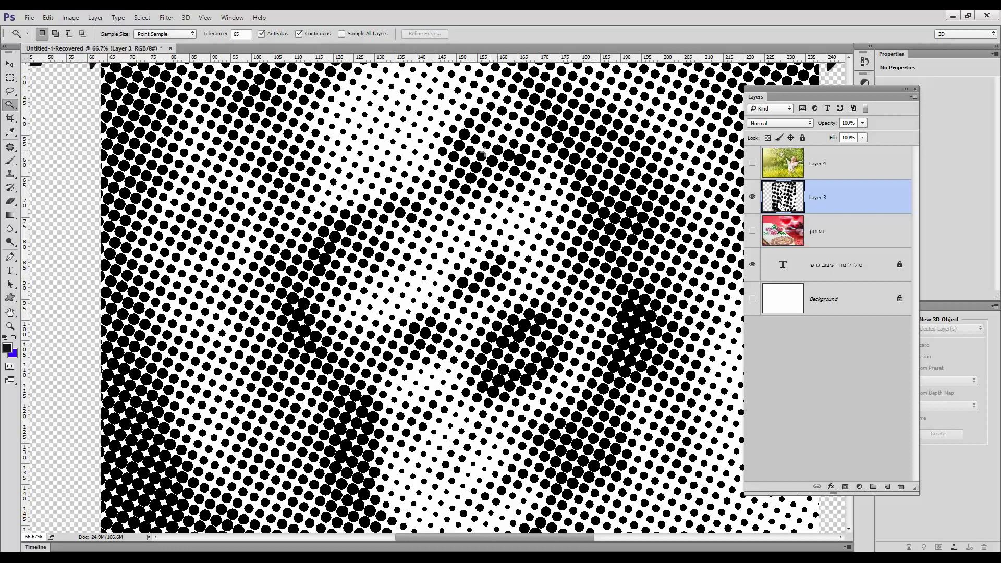
# Step: Delete all white areas of Layer 3 using a non-contiguous Magic Wand selection, deselect, and hide the Hebrew text layer
pyautogui.click(299, 34)
pyautogui.click(348, 103)
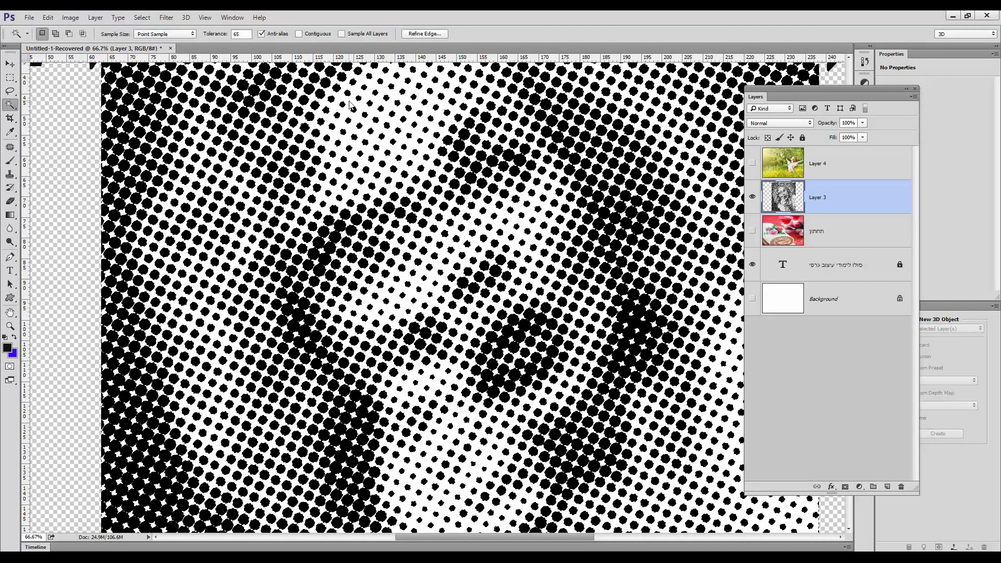
pyautogui.press('Delete')
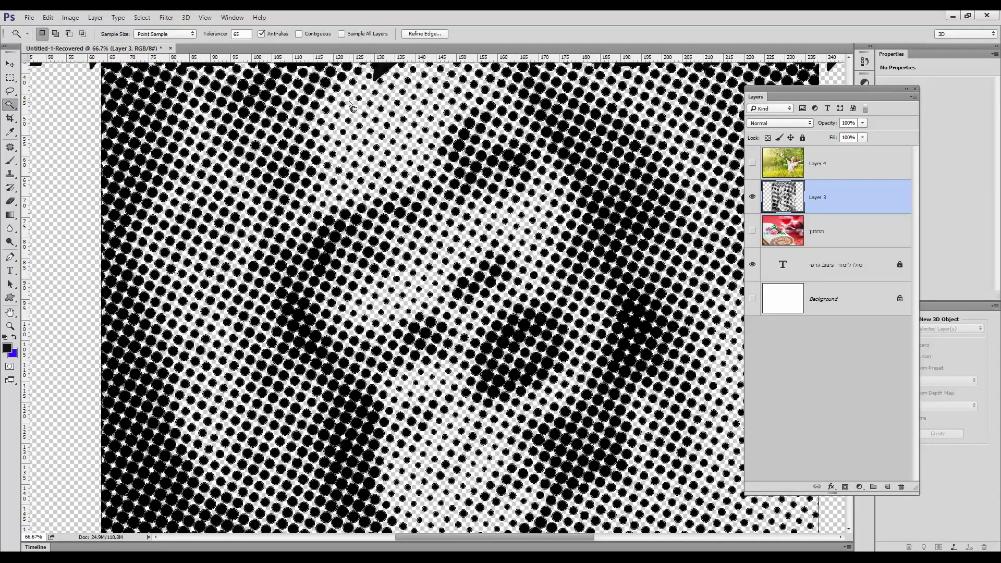
pyautogui.hotkey('ctrl', 'd')
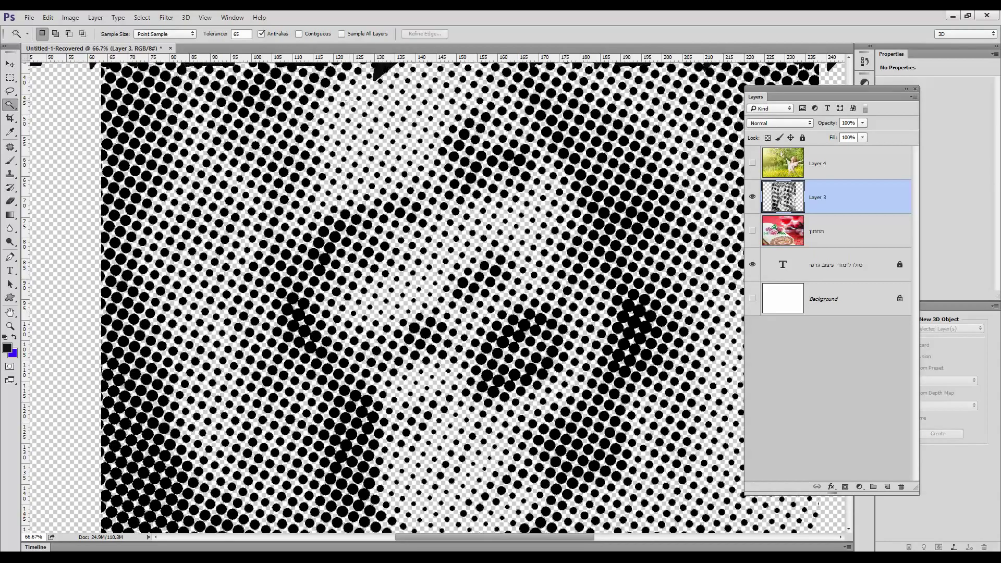
pyautogui.hotkey('ctrl', '0')
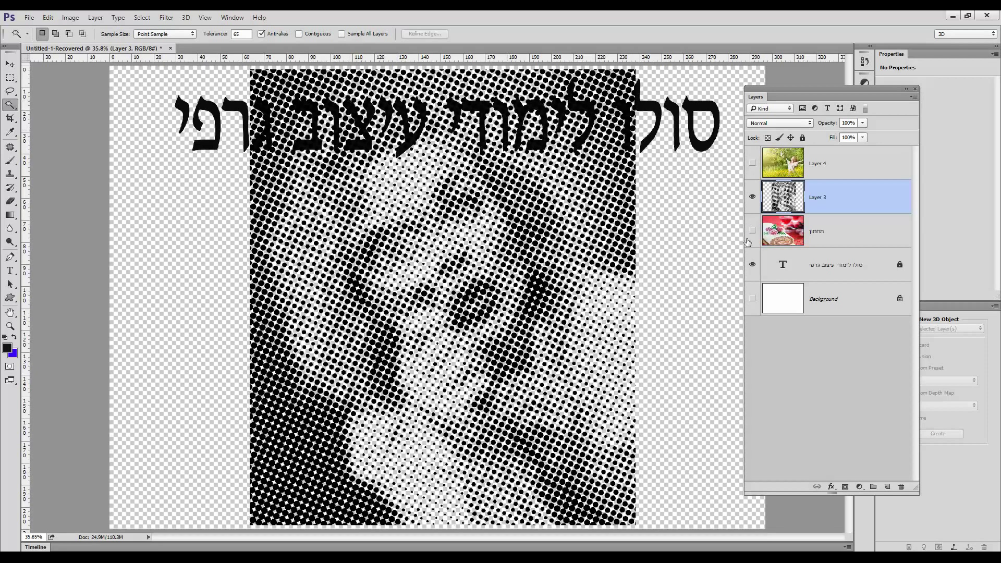
pyautogui.click(752, 266)
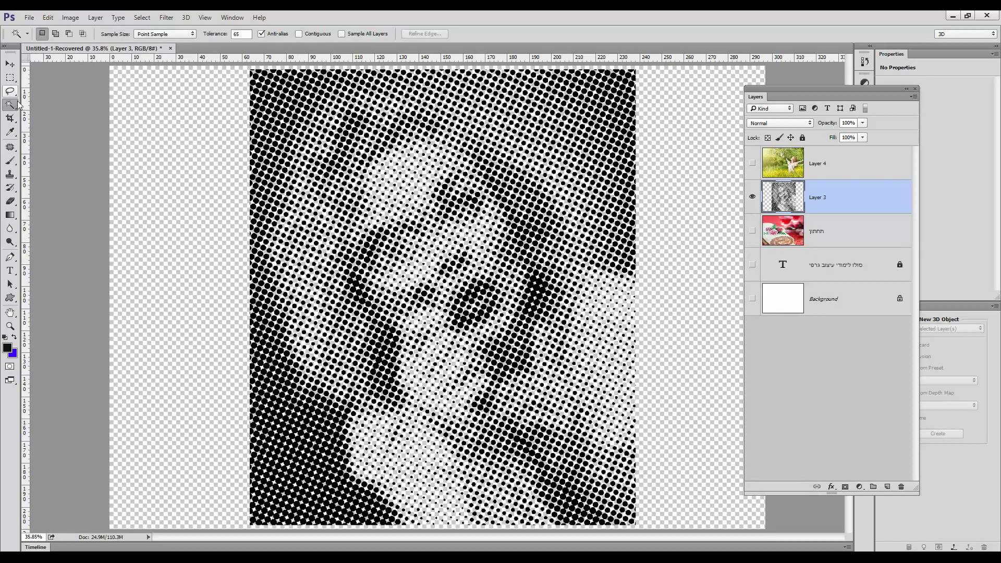
# Step: Load Layer 3's dots as a selection, fill them with the solid green custom pattern, deselect, and show the Background layer
pyautogui.keyDown('ctrl'); pyautogui.click(785, 202); pyautogui.keyUp('ctrl')
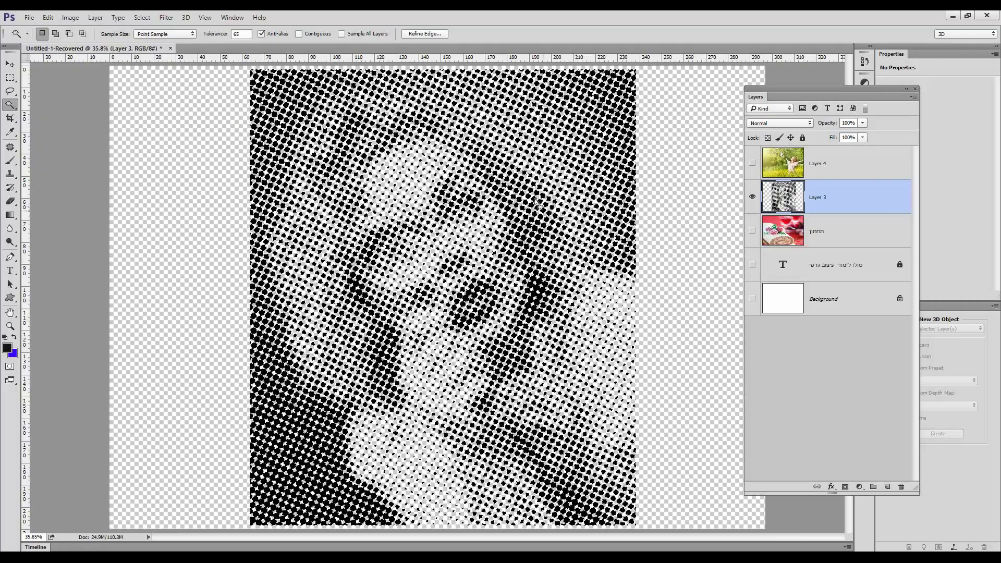
pyautogui.click(48, 17)
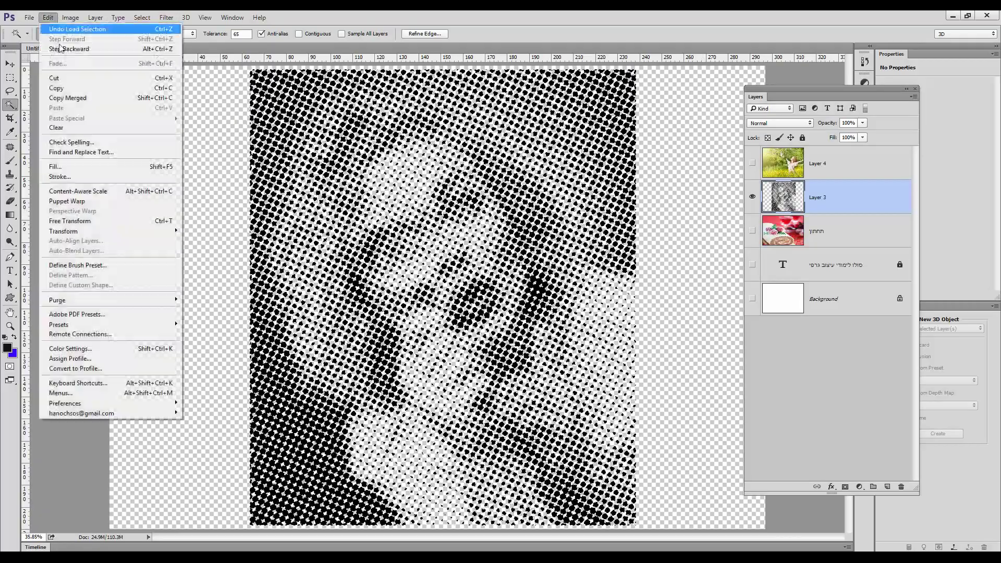
pyautogui.click(57, 166)
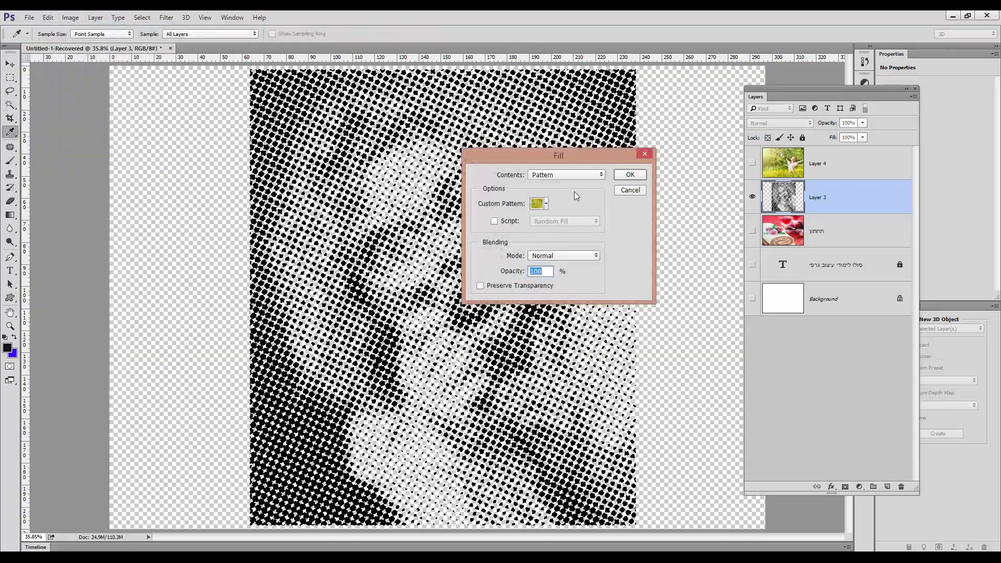
pyautogui.click(538, 203)
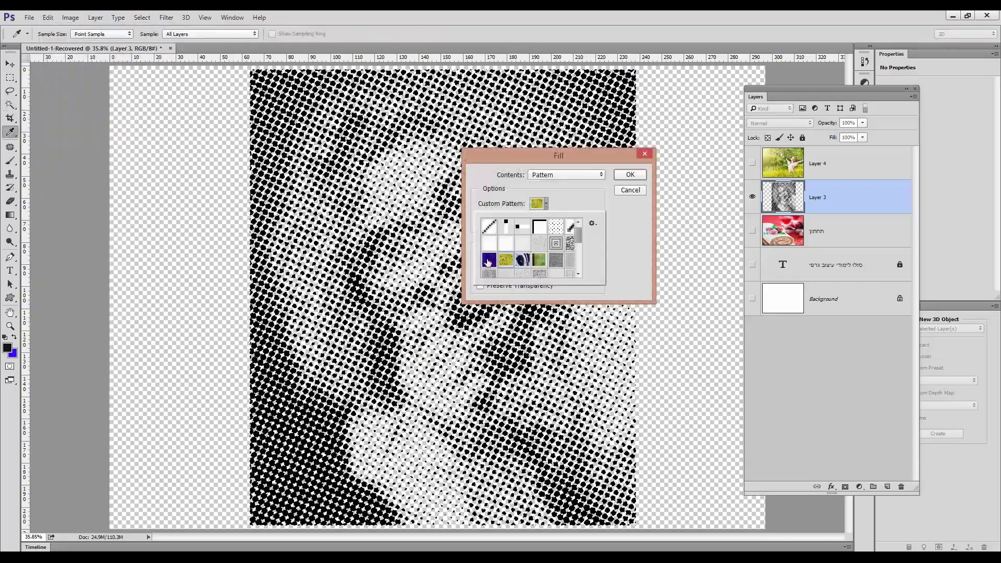
pyautogui.click(489, 260)
pyautogui.click(506, 259)
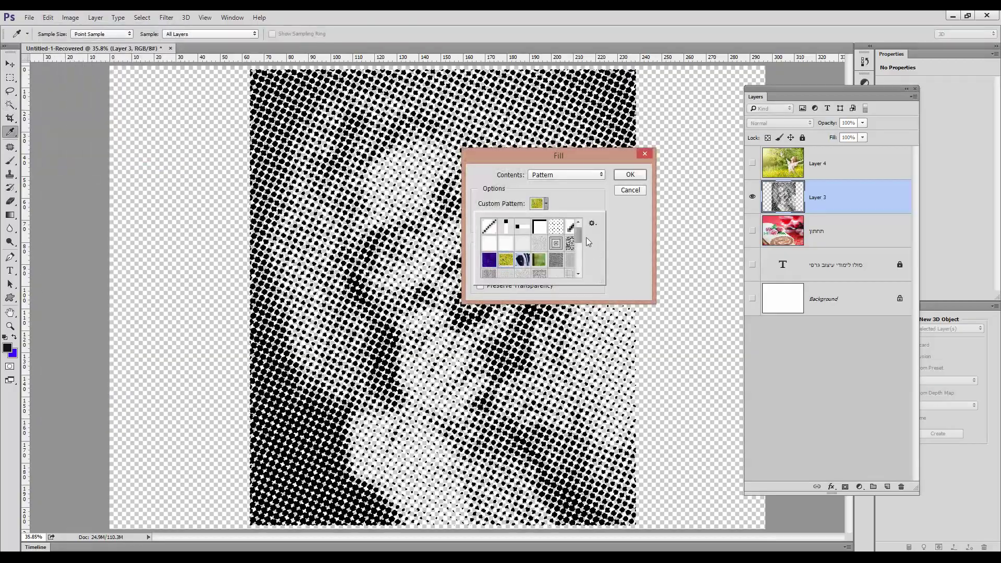
pyautogui.scroll(-5, 577, 246)
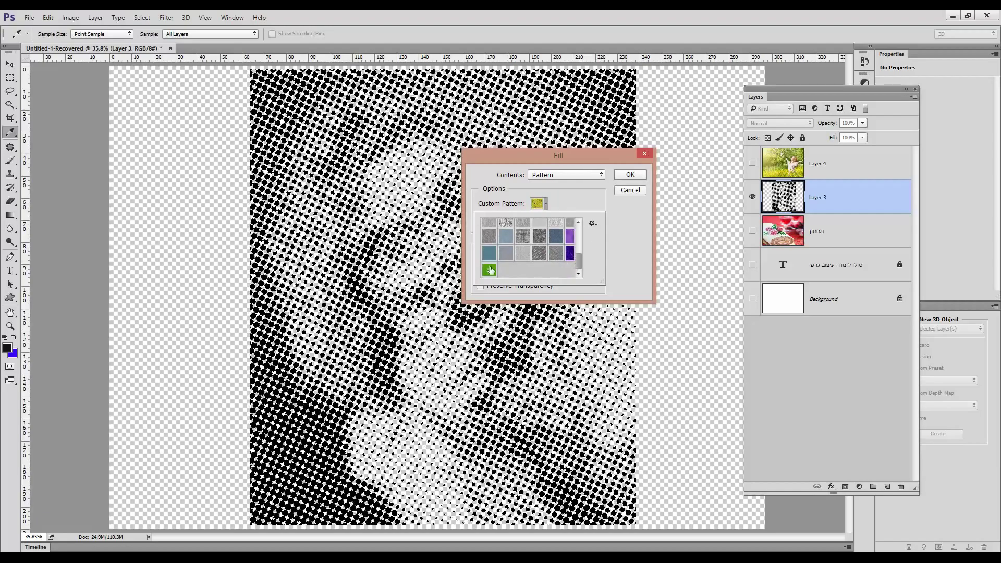
pyautogui.click(490, 270)
pyautogui.click(626, 180)
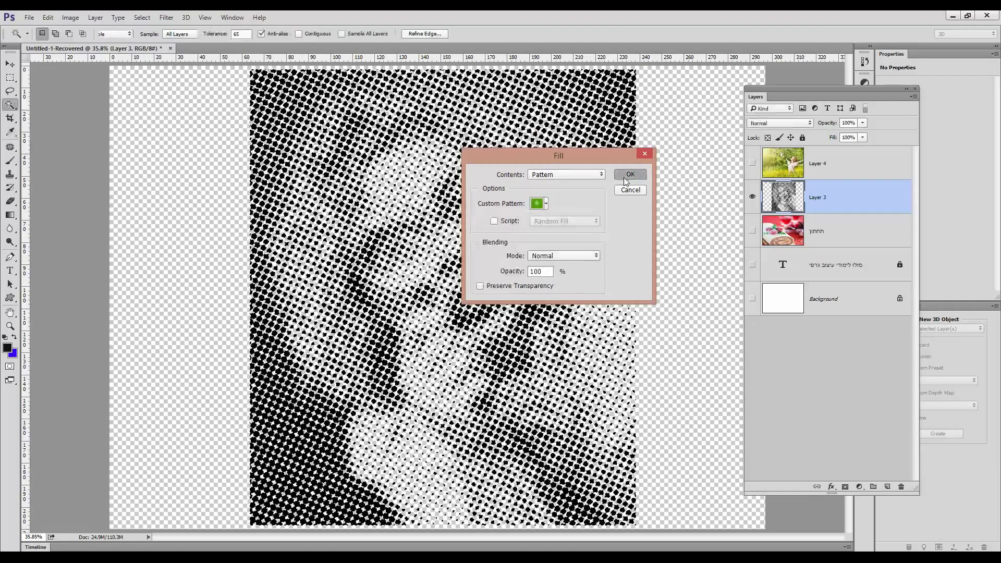
pyautogui.click(626, 180)
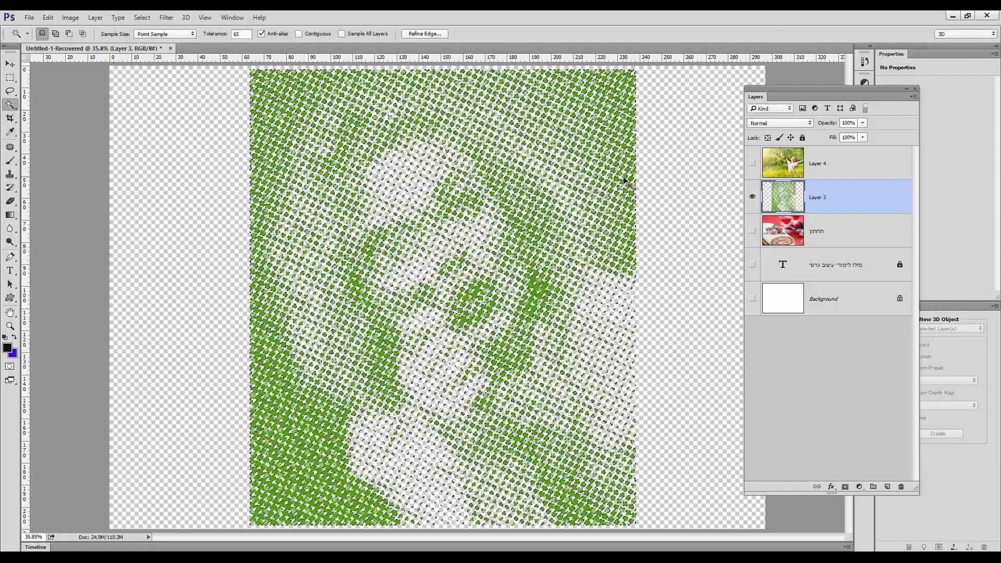
pyautogui.hotkey('ctrl', 'd')
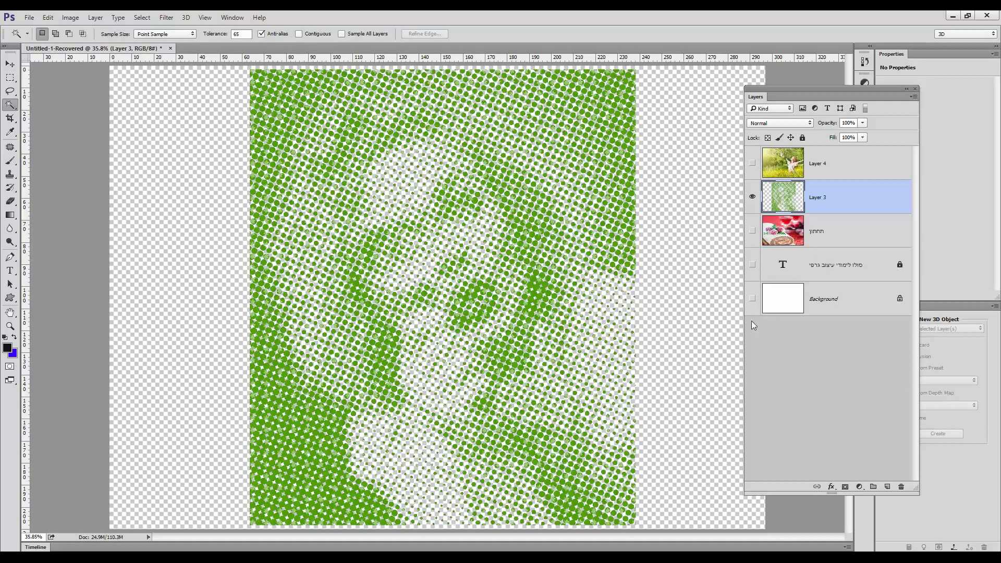
pyautogui.click(751, 298)
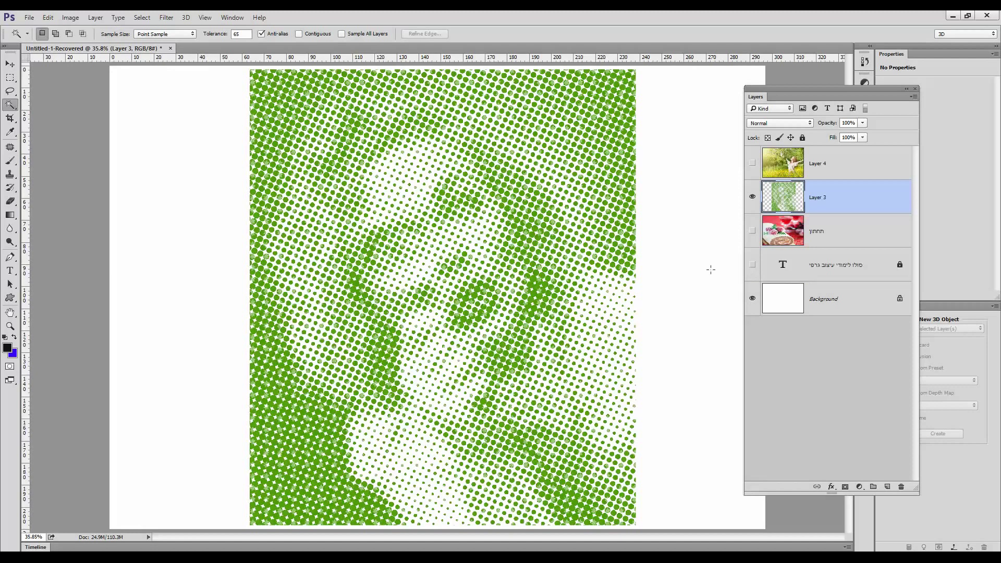
# Step: Draw a rectangular marquee around the whole halftone portrait and add a new layer above Layer 3
pyautogui.click(10, 77)
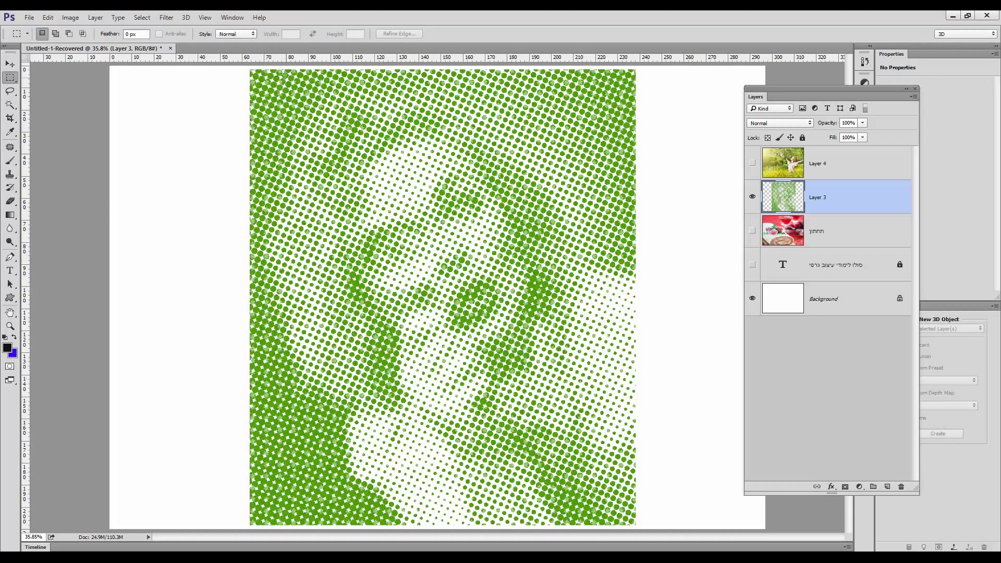
pyautogui.moveTo(251, 70); pyautogui.dragTo(636, 525)
pyautogui.click(887, 487)
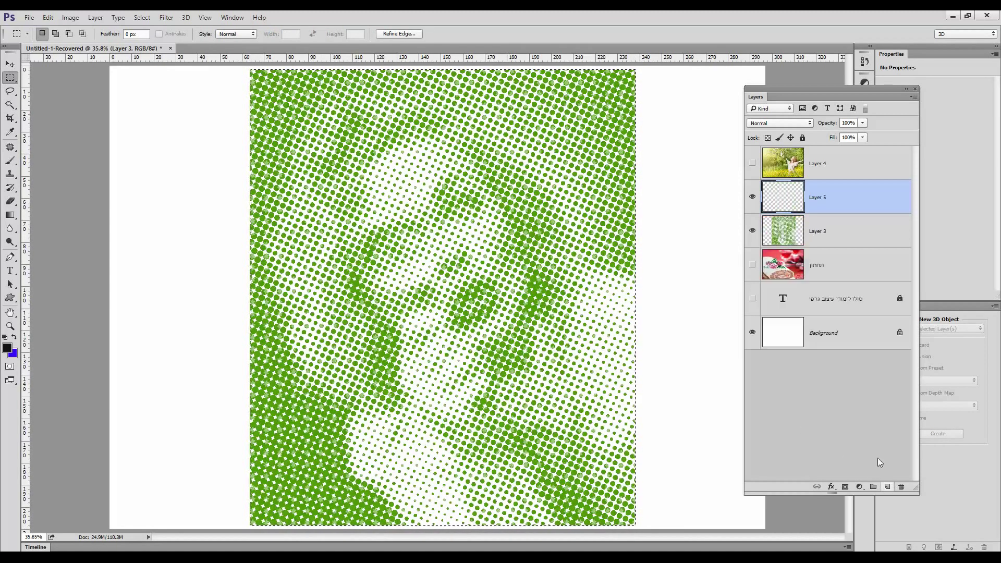
# Step: Fill the rectangular selection on Layer 5 with black and move Layer 5 directly below Layer 3
pyautogui.click(48, 18)
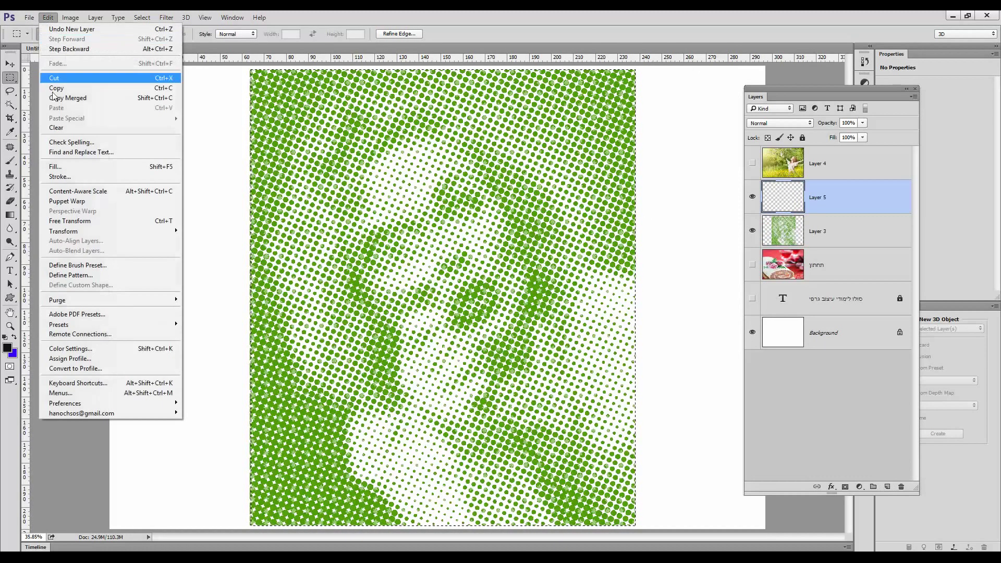
pyautogui.click(69, 168)
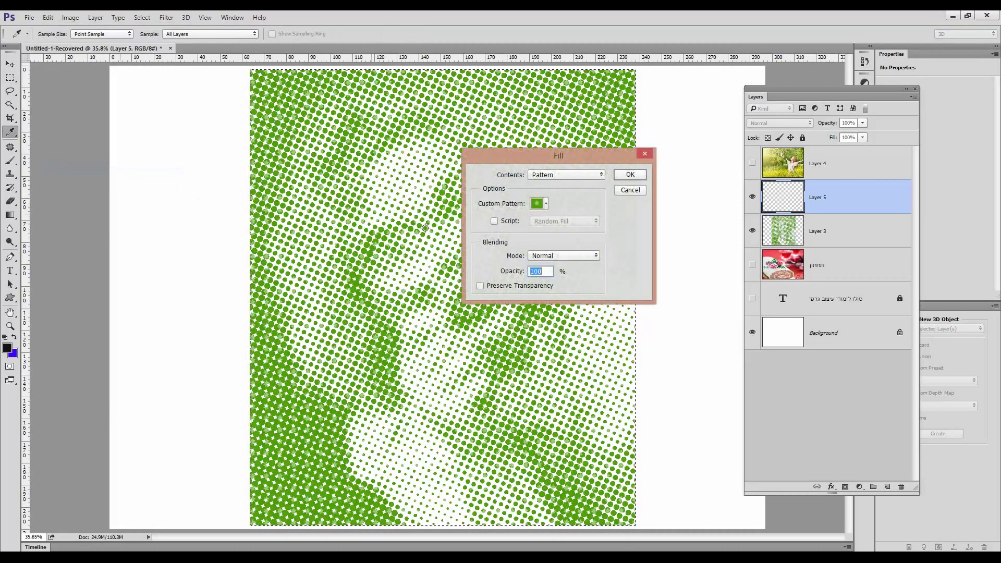
pyautogui.click(566, 175)
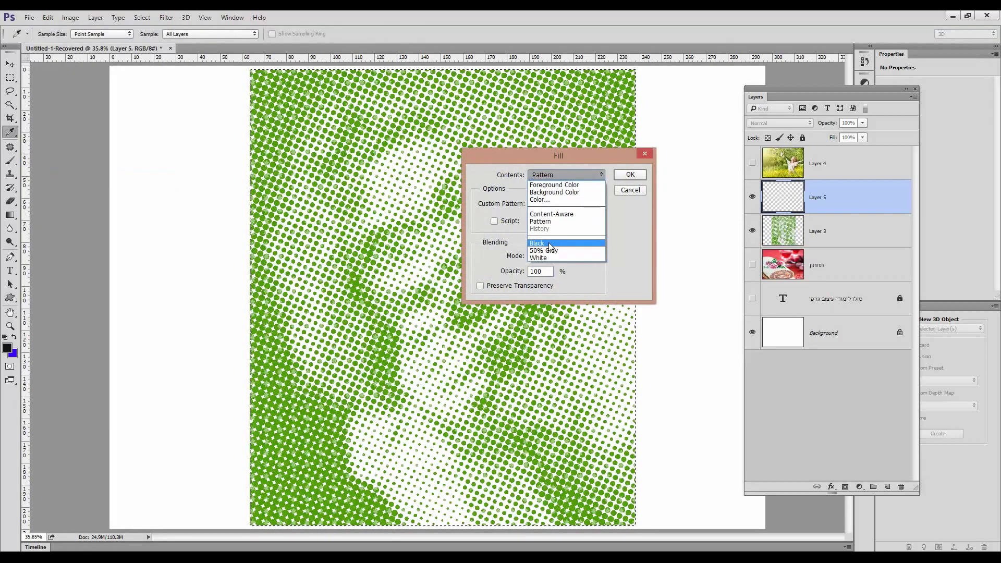
pyautogui.click(546, 243)
pyautogui.click(629, 175)
pyautogui.press('m')
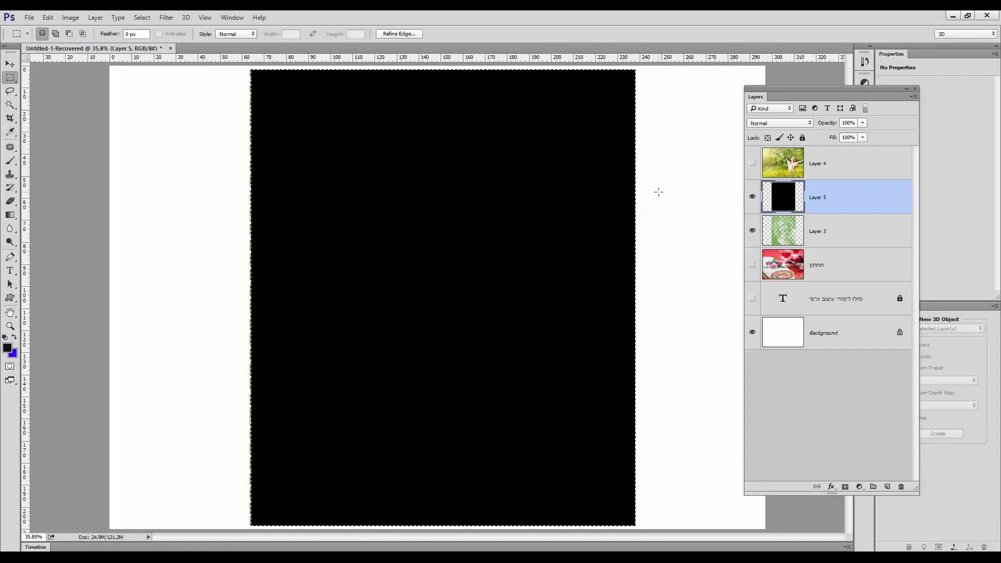
pyautogui.moveTo(795, 199); pyautogui.dragTo(804, 250)
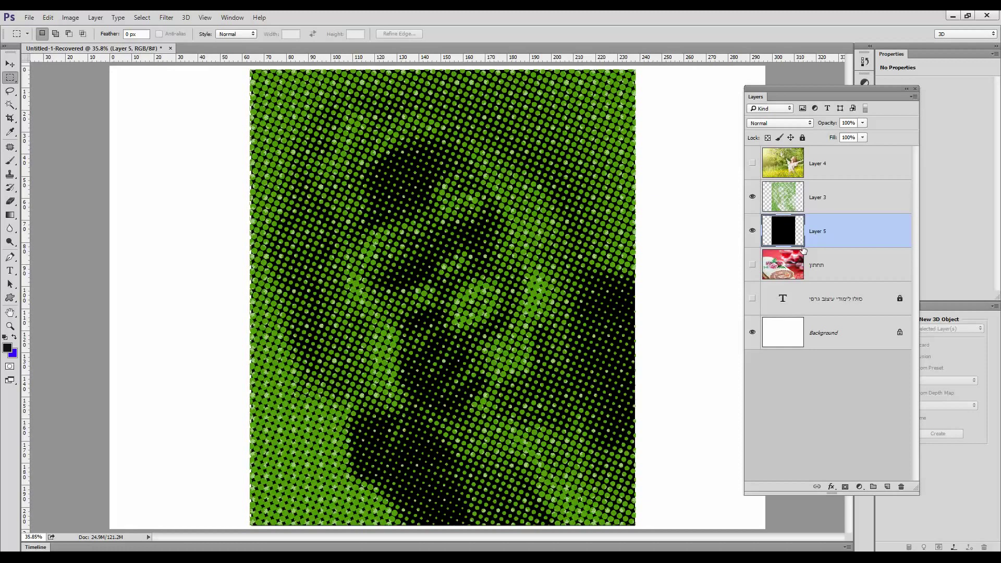
# Step: Load Layer 3's dots as a selection, fill them with a dark grey textured custom pattern, and deselect
pyautogui.click(792, 196)
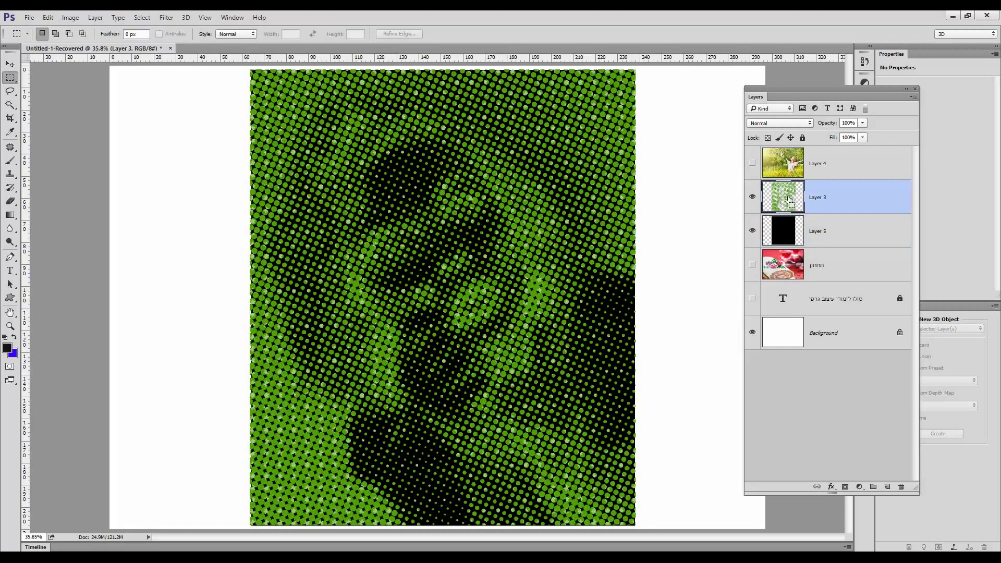
pyautogui.keyDown('ctrl'); pyautogui.click(786, 201); pyautogui.keyUp('ctrl')
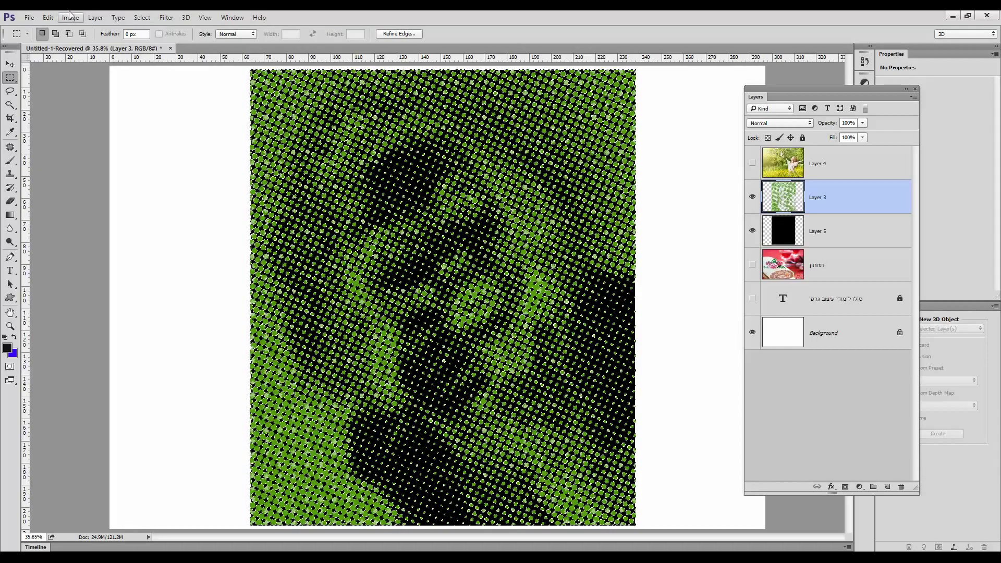
pyautogui.click(47, 18)
pyautogui.click(62, 168)
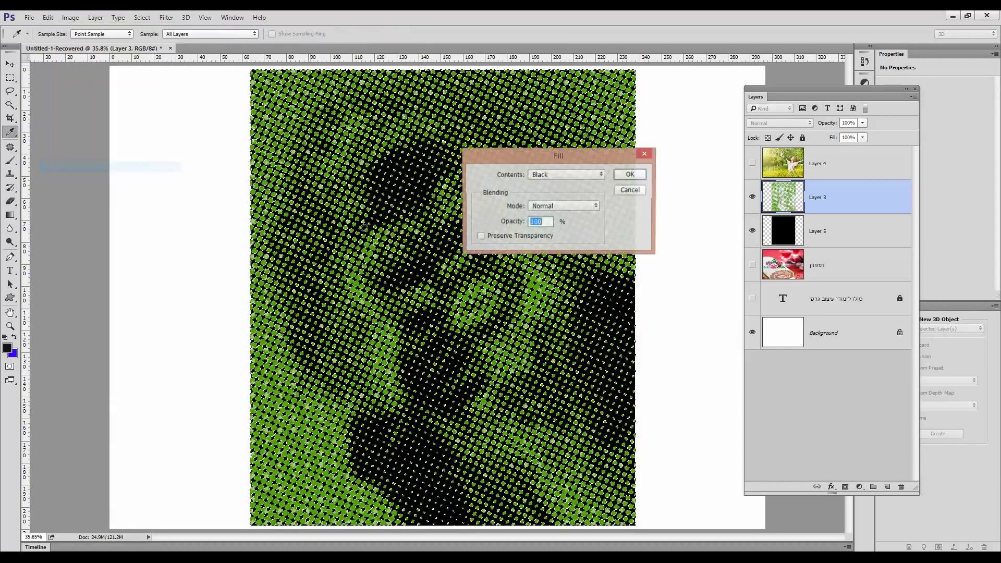
pyautogui.click(583, 206)
pyautogui.click(584, 205)
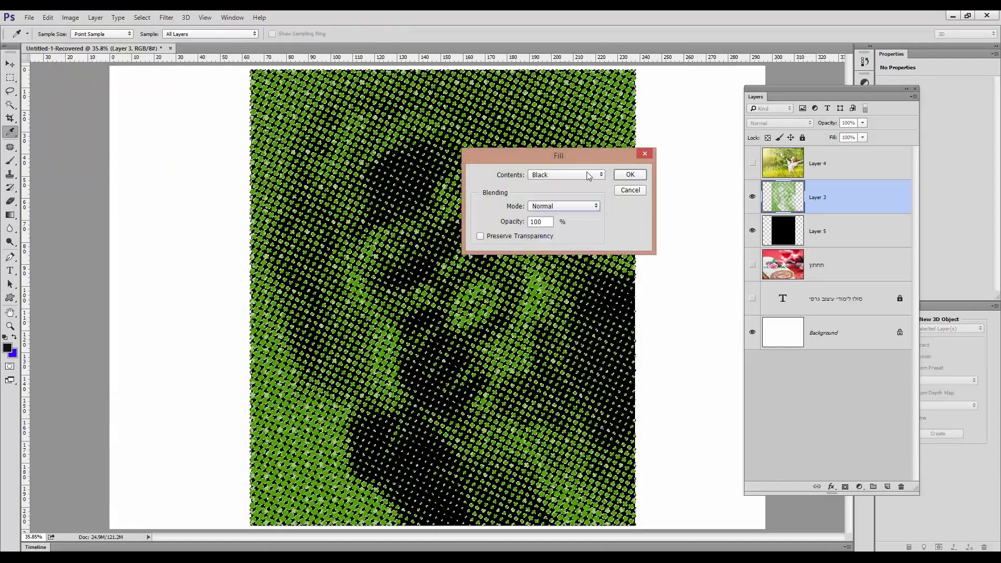
pyautogui.click(588, 175)
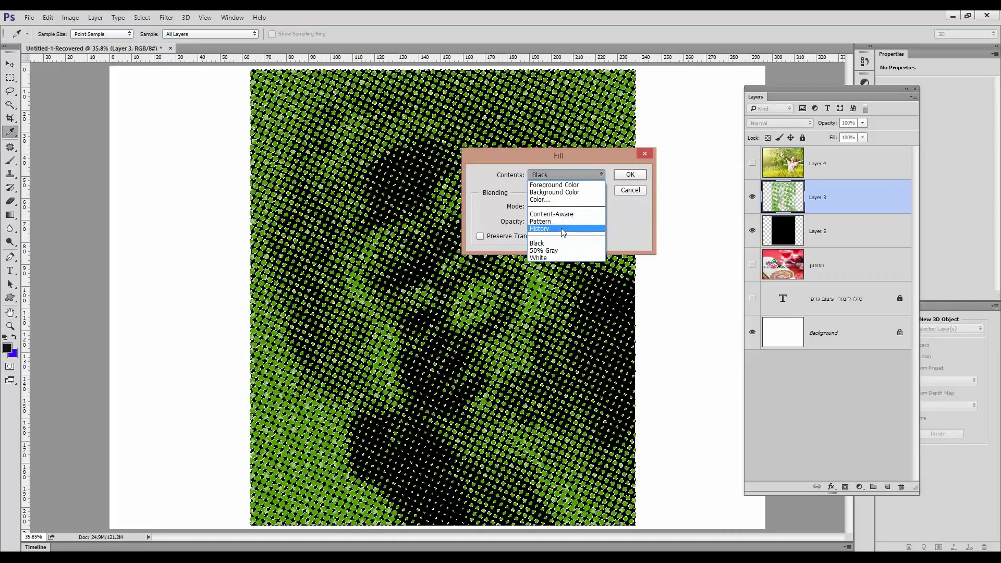
pyautogui.click(563, 222)
pyautogui.click(546, 203)
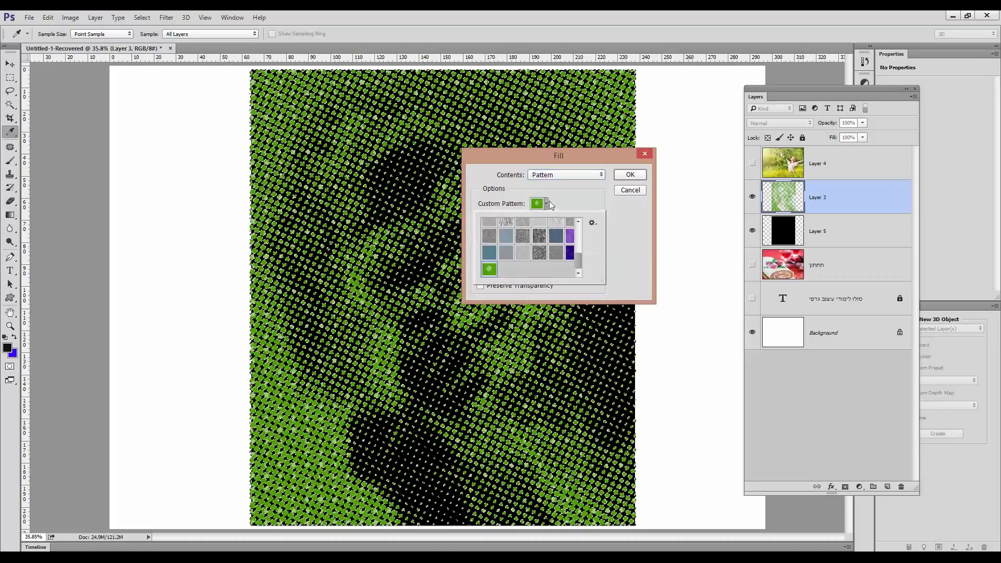
pyautogui.click(538, 253)
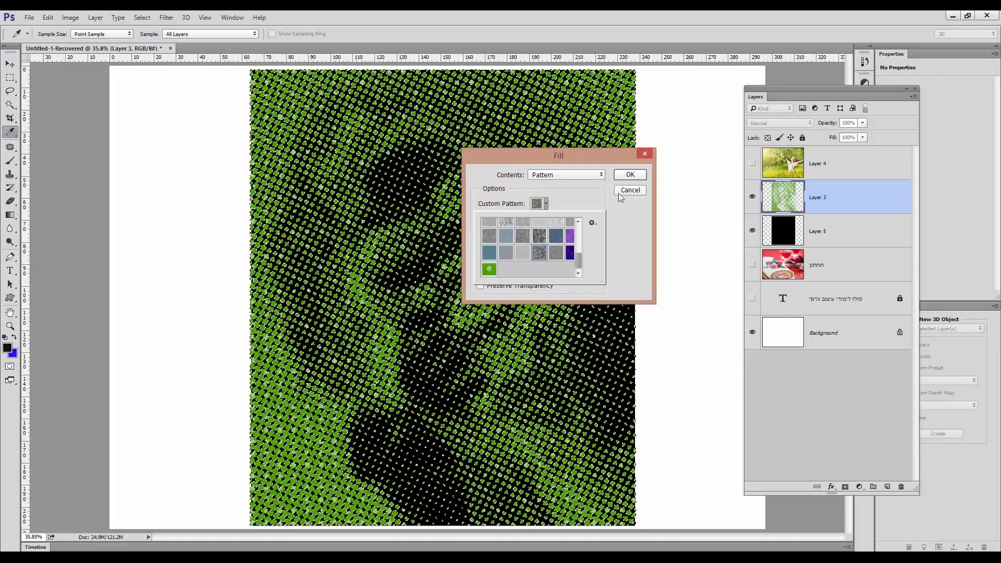
pyautogui.click(630, 175)
pyautogui.press('m')
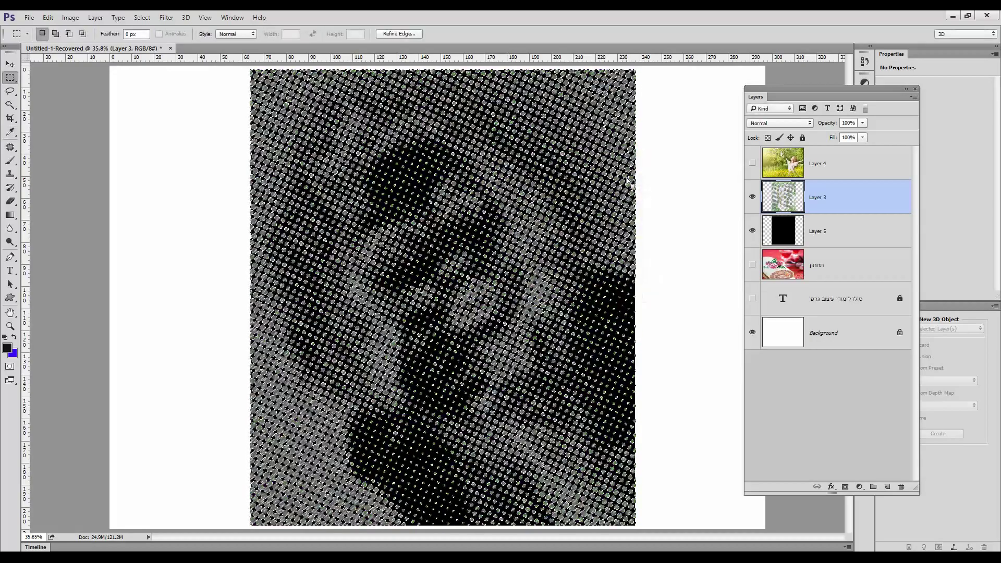
pyautogui.hotkey('ctrl', 'd')
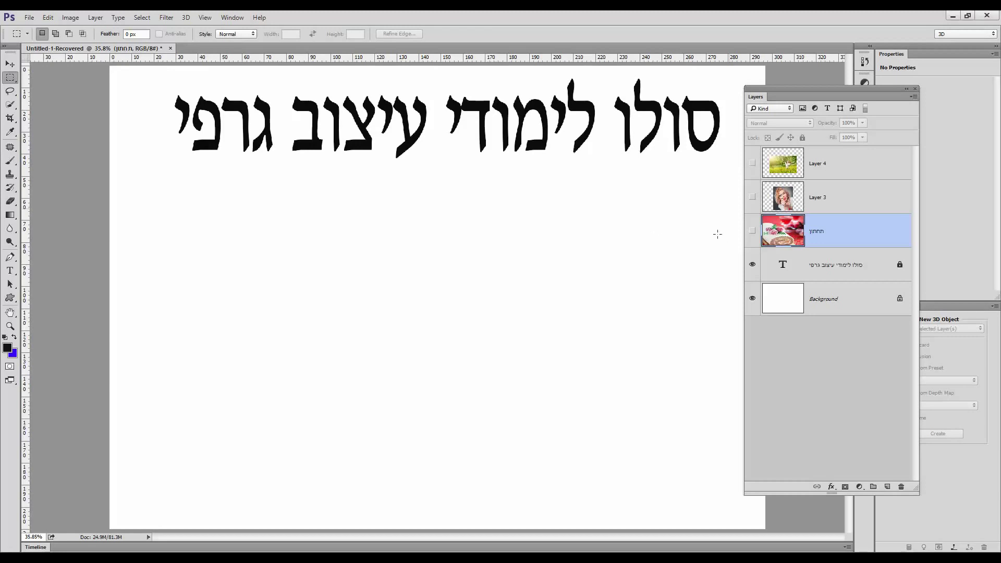
# Step: Show the meadow photo on Layer 4 and make it the active layer, checking its visibility
pyautogui.click(752, 163)
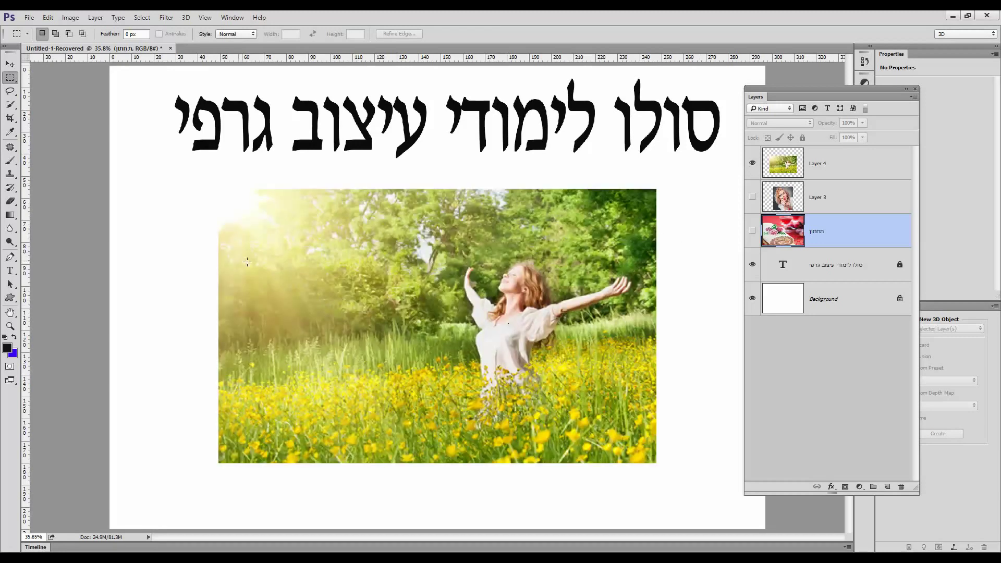
pyautogui.click(10, 64)
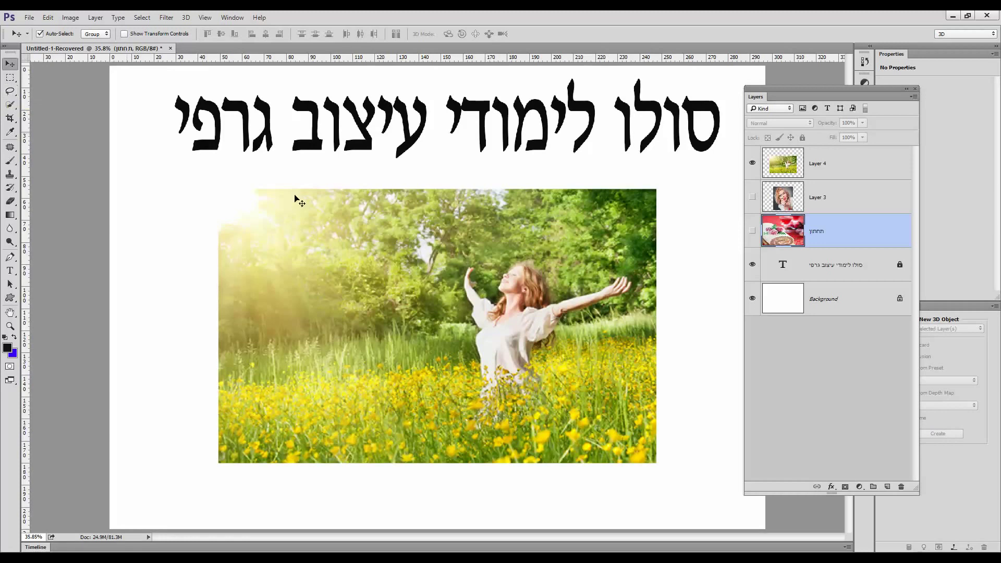
pyautogui.click(766, 166)
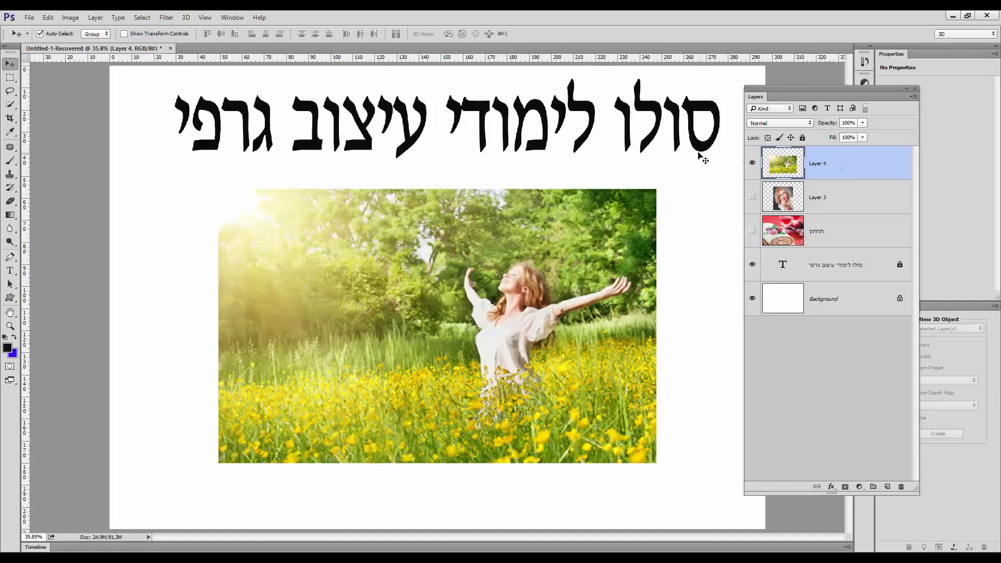
pyautogui.click(752, 164)
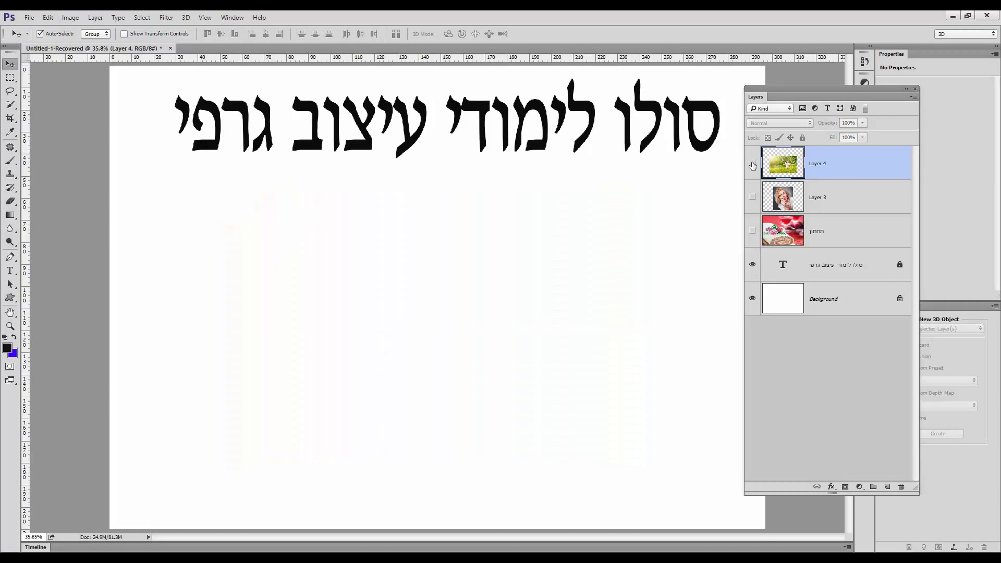
pyautogui.click(752, 163)
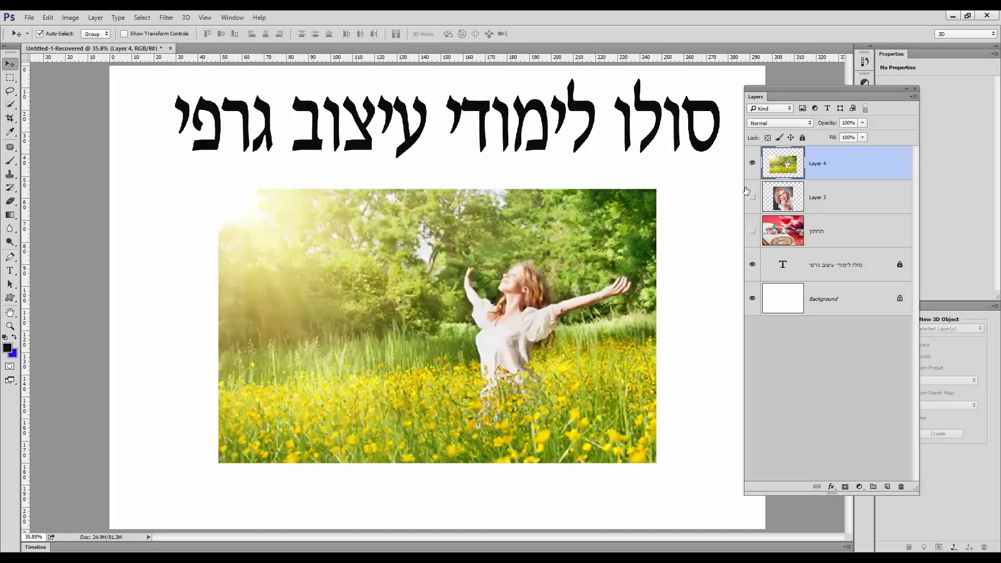
# Step: Draw an elliptical marquee over the middle of the meadow photo and add it as a layer mask on Layer 4
pyautogui.rightClick(12, 78)
pyautogui.click(52, 87)
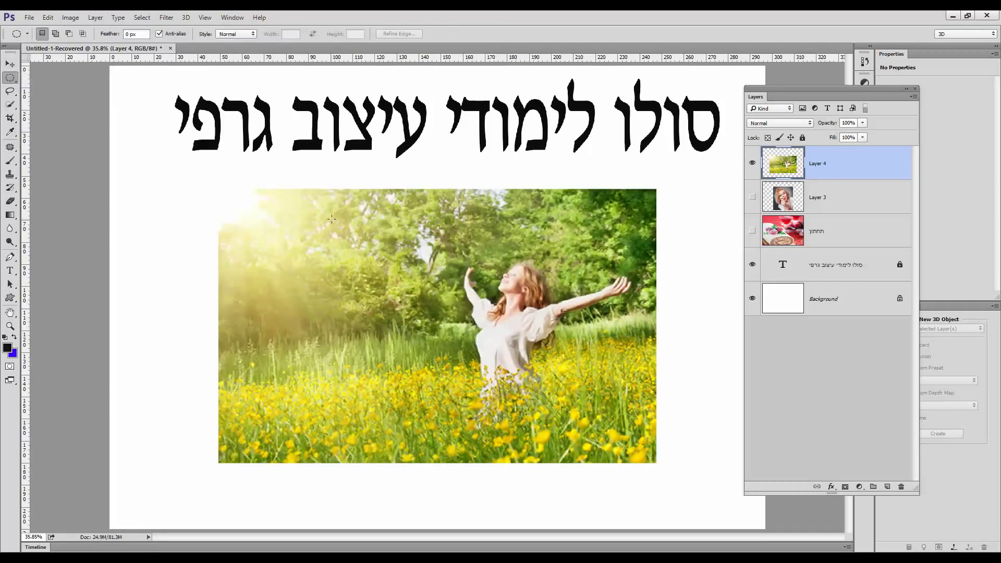
pyautogui.moveTo(331, 219); pyautogui.dragTo(546, 420)
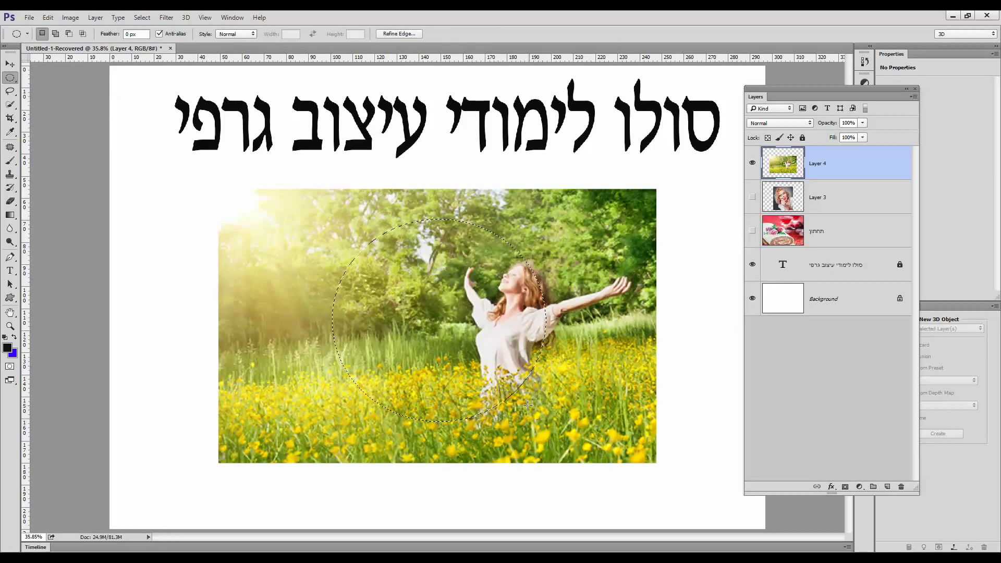
pyautogui.click(845, 488)
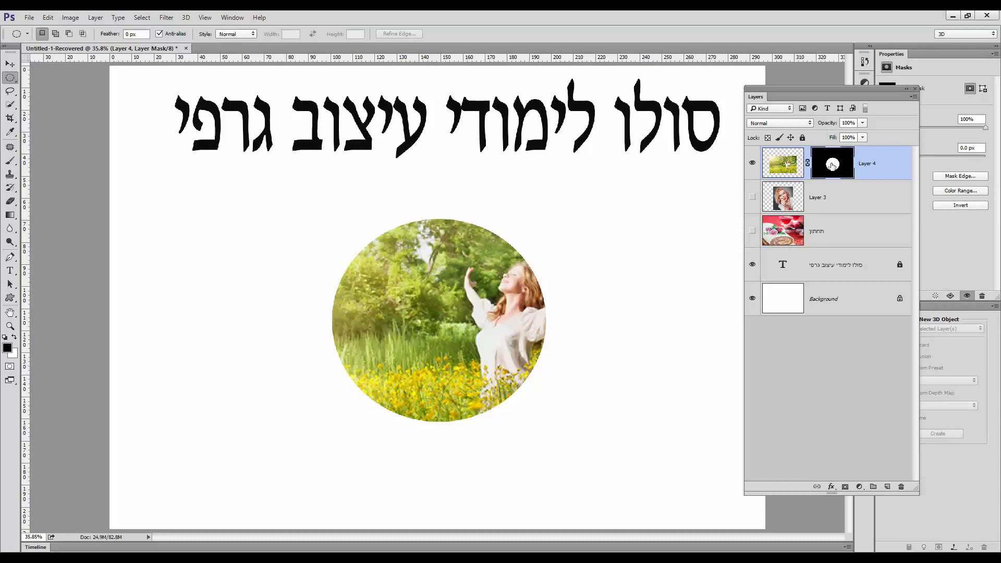
# Step: Apply the circular mask permanently to Layer 4, undo that, and delete the mask without applying it
pyautogui.moveTo(831, 165); pyautogui.dragTo(901, 487)
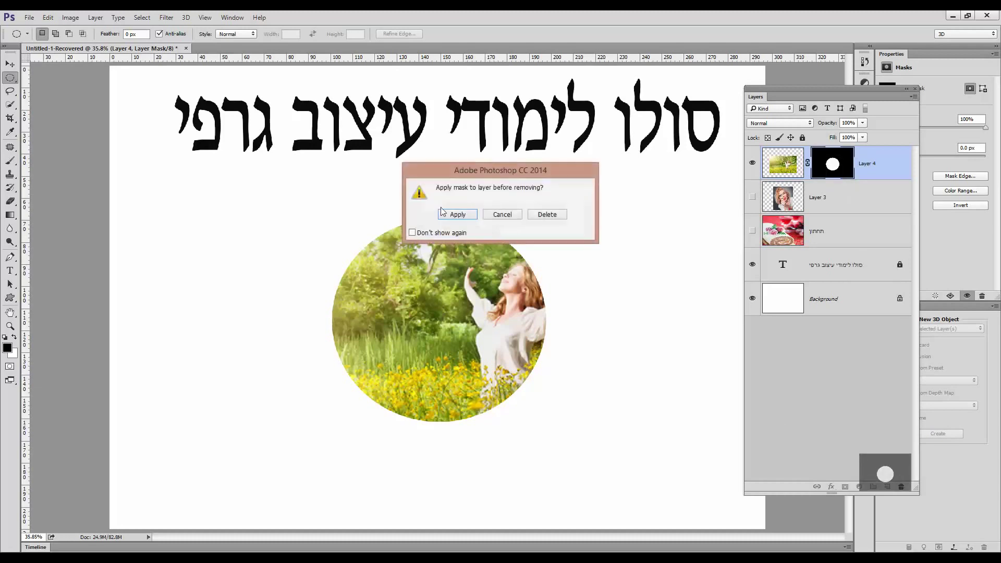
pyautogui.moveTo(437, 168); pyautogui.dragTo(219, 111)
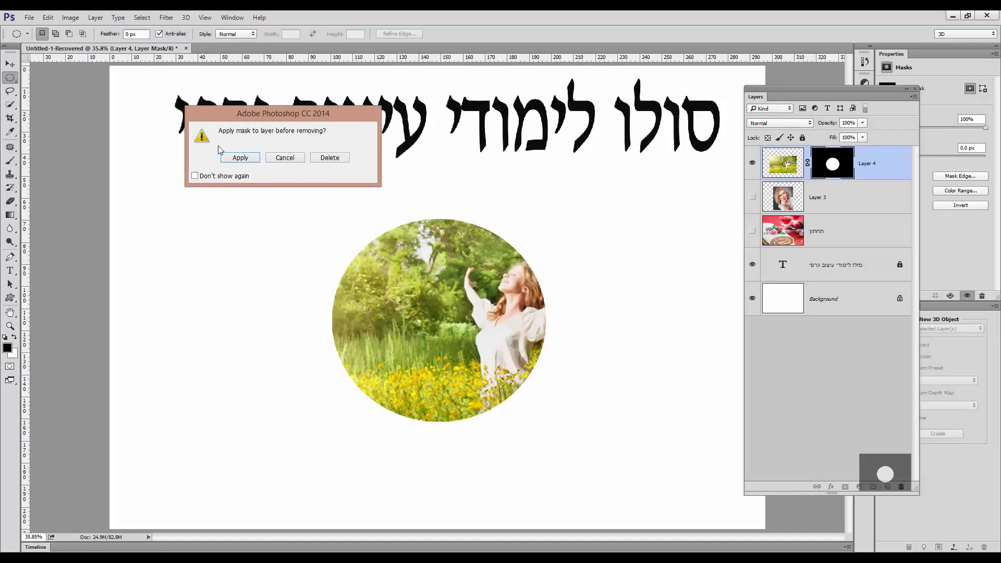
pyautogui.click(251, 161)
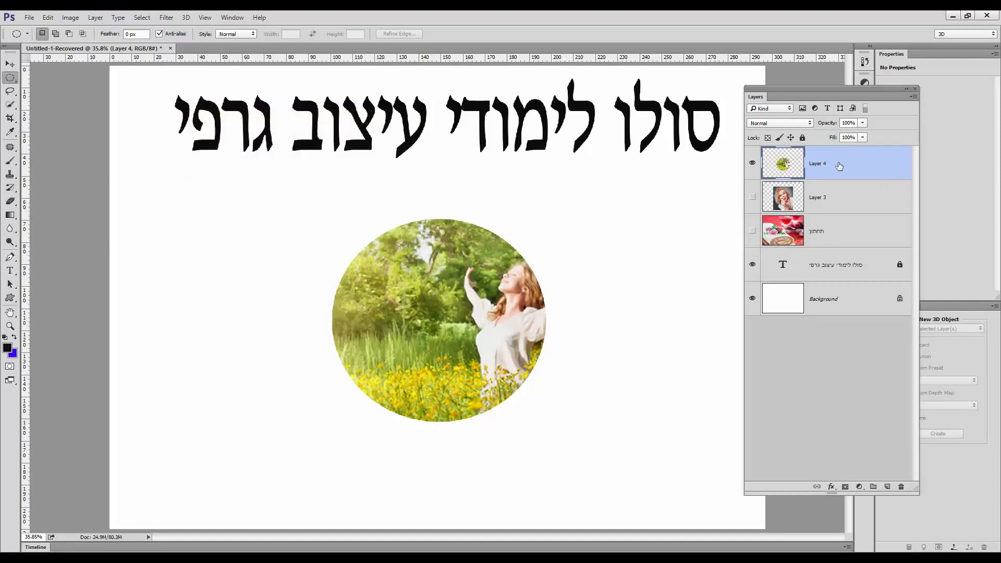
pyautogui.hotkey('ctrl', 'z')
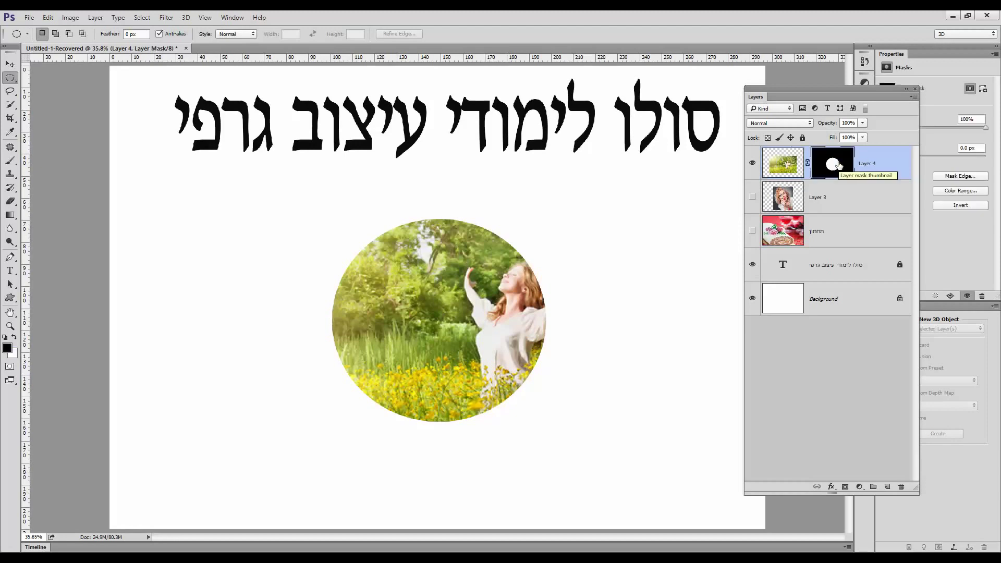
pyautogui.moveTo(834, 166); pyautogui.dragTo(901, 486)
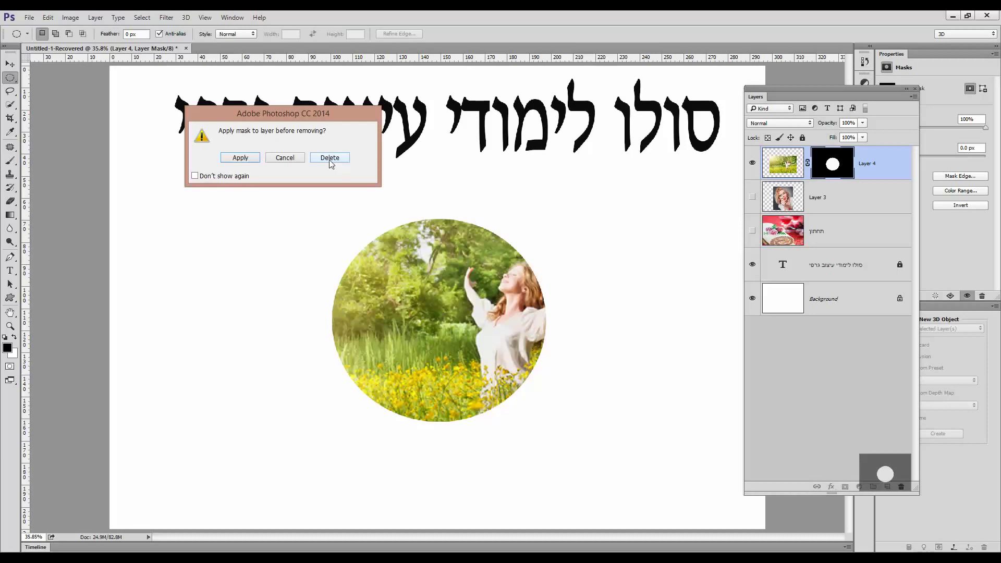
pyautogui.click(329, 158)
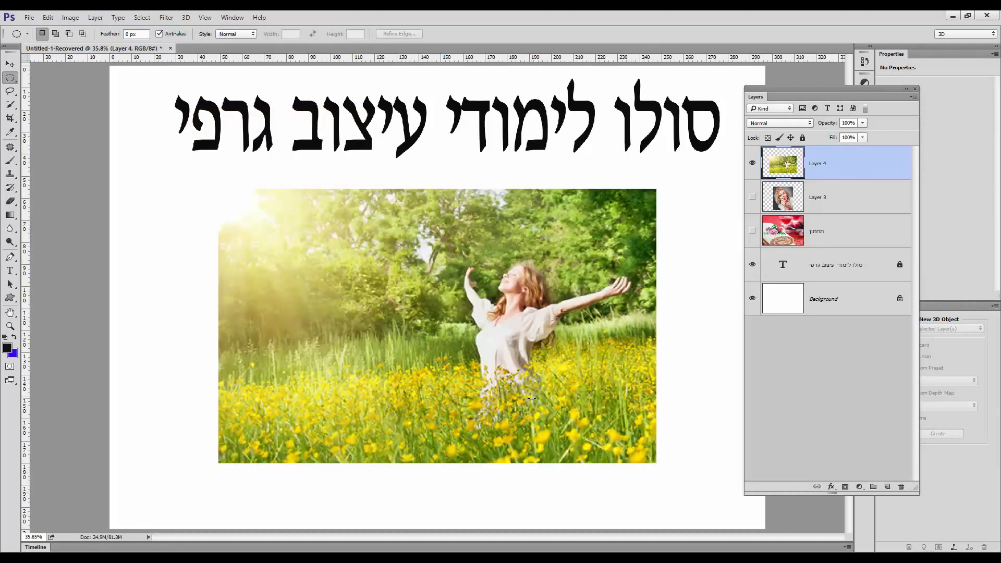
# Step: Draw a freehand Lasso selection around the woman in the meadow photo and feather it by 98 pixels
pyautogui.click(11, 92)
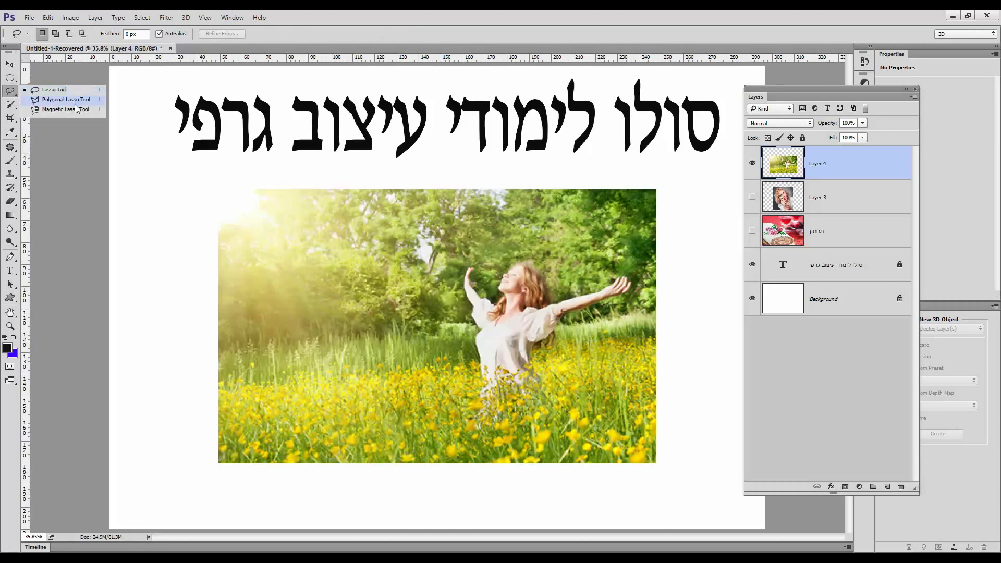
pyautogui.click(71, 93)
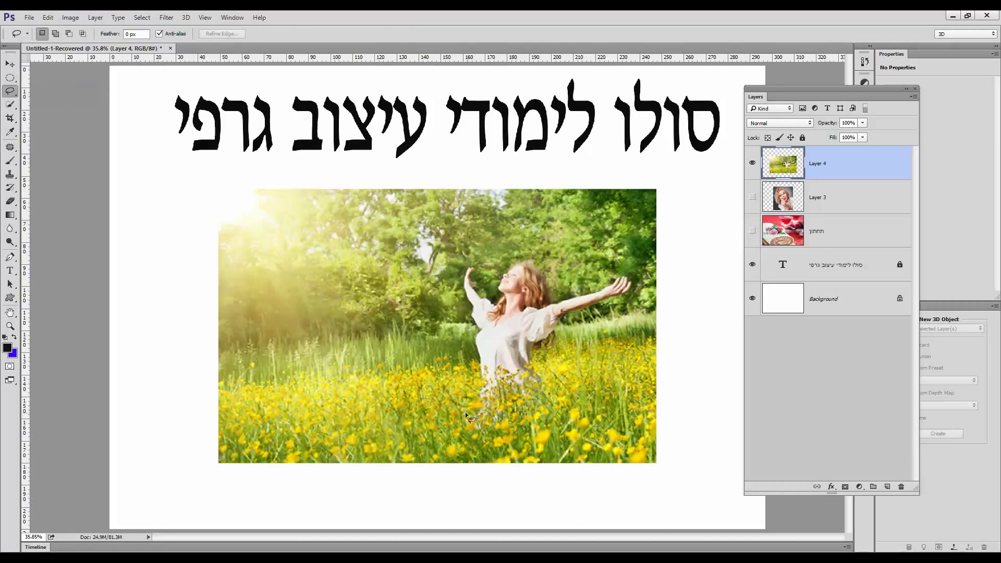
pyautogui.moveTo(368, 439)
pyautogui.mouseDown()
pyautogui.moveTo(469, 424)
pyautogui.moveTo(467, 376)
pyautogui.moveTo(433, 292)
pyautogui.moveTo(466, 247)
pyautogui.mouseUp()
pyautogui.moveTo(597, 333)
pyautogui.mouseDown()
pyautogui.moveTo(597, 419)
pyautogui.moveTo(482, 459)
pyautogui.moveTo(369, 440)
pyautogui.mouseUp()
pyautogui.rightClick(489, 295)
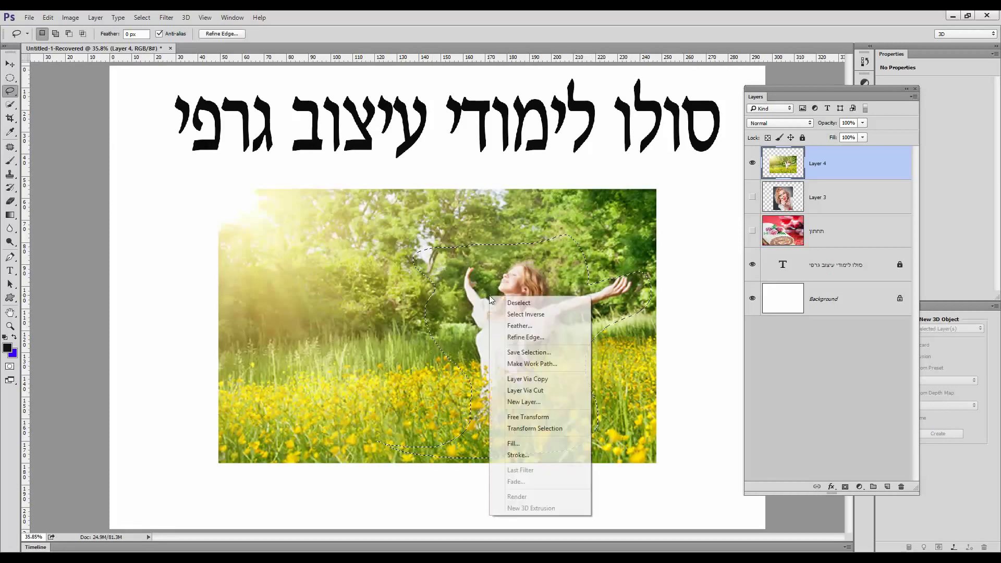
pyautogui.click(514, 326)
pyautogui.write('98')
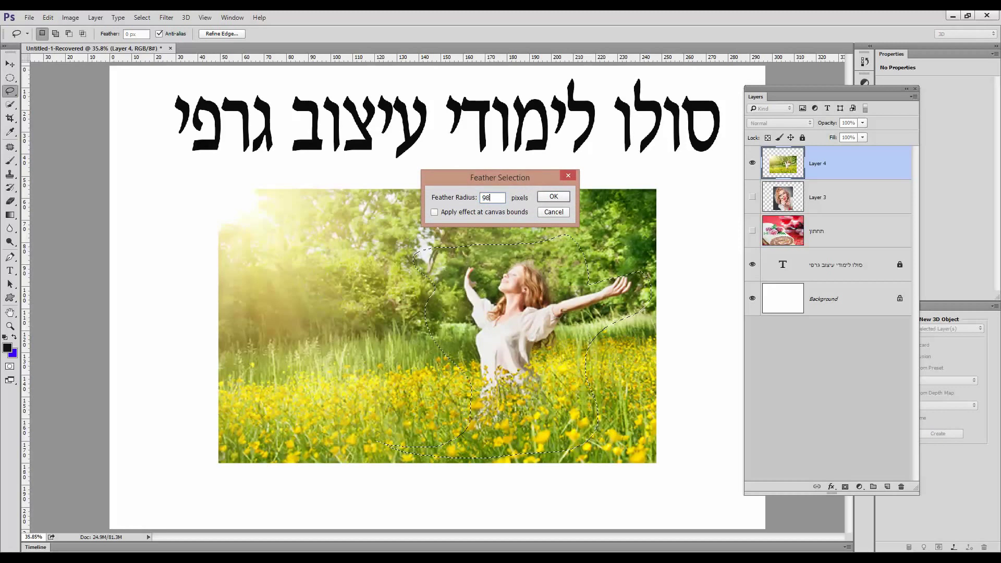
pyautogui.press('Return')
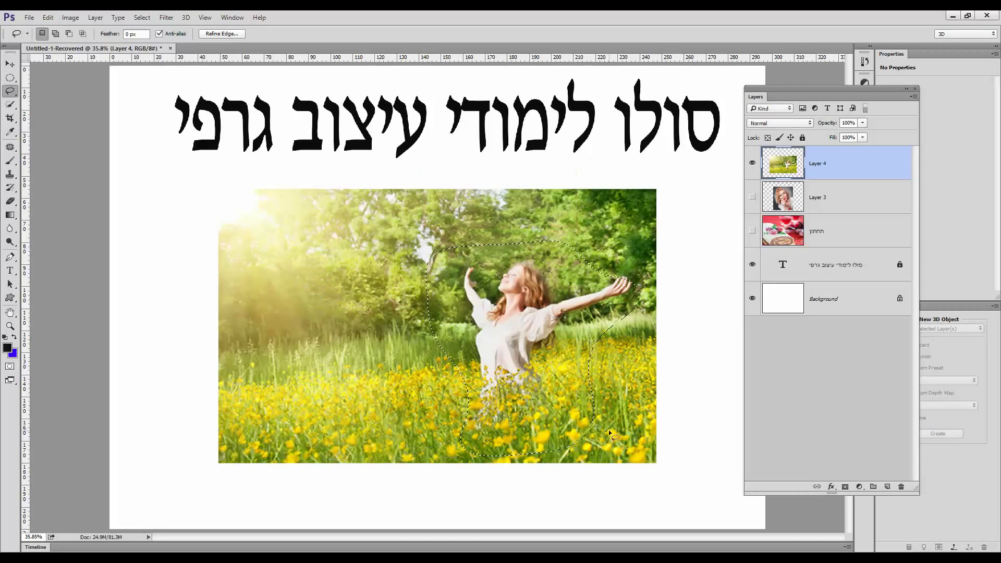
# Step: Add a layer mask to Layer 4 from the feathered selection, and delete the mask without applying it
pyautogui.click(845, 486)
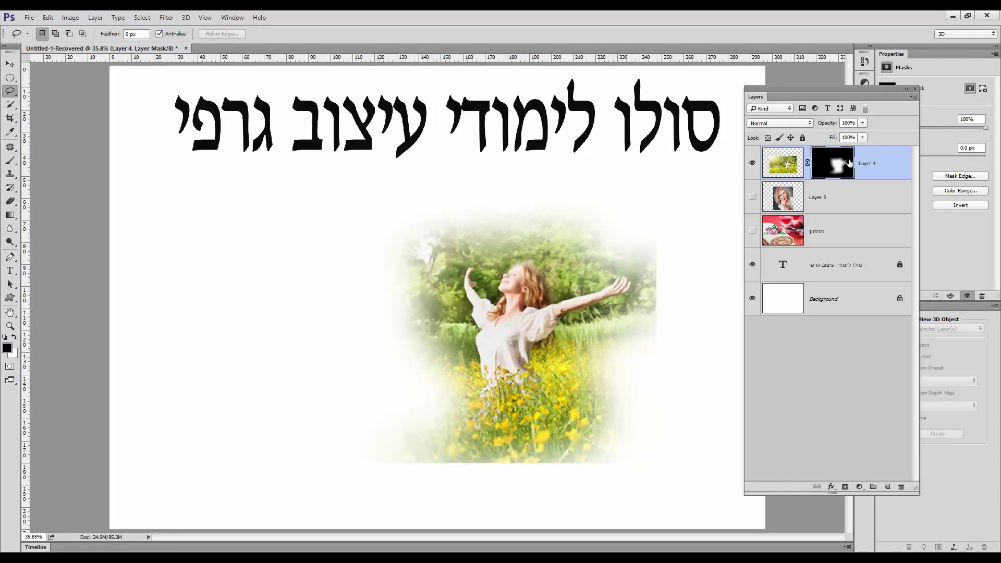
pyautogui.moveTo(833, 166); pyautogui.dragTo(900, 486)
pyautogui.click(329, 158)
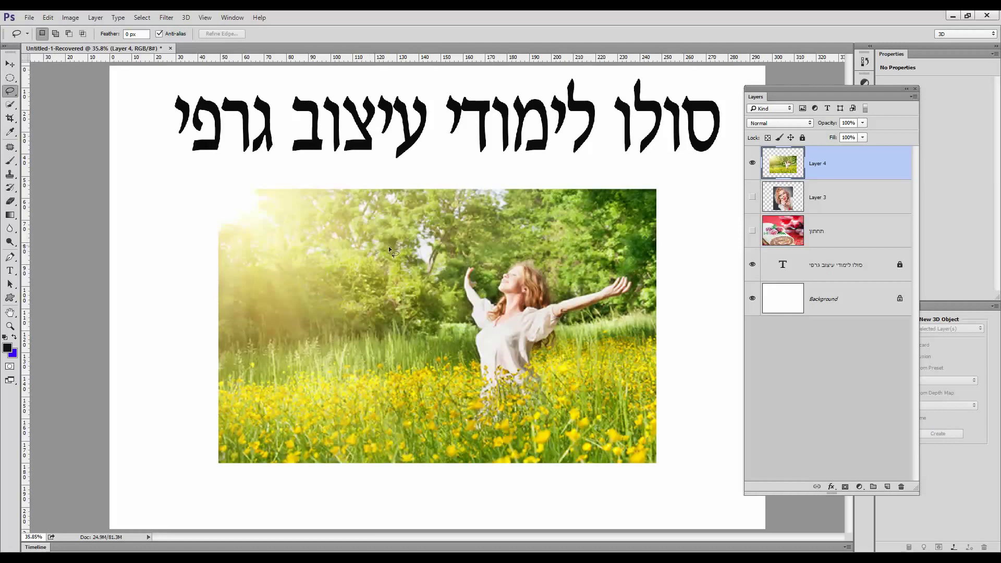
# Step: Show the תחתון layer and enlarge the meadow photo on Layer 4 with Free Transform until it covers the canvas
pyautogui.click(752, 233)
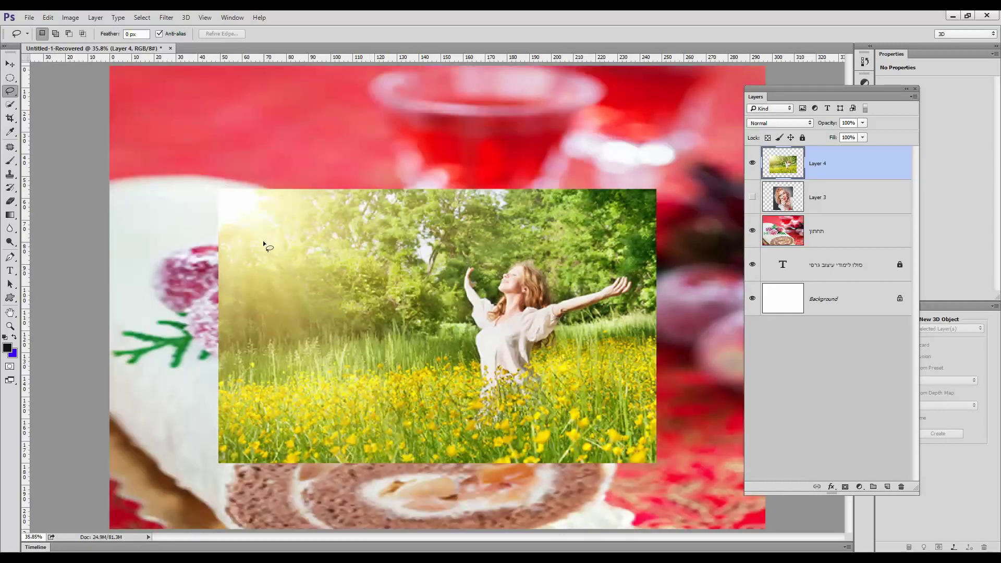
pyautogui.hotkey('ctrl', '-')
pyautogui.hotkey('ctrl', '-')
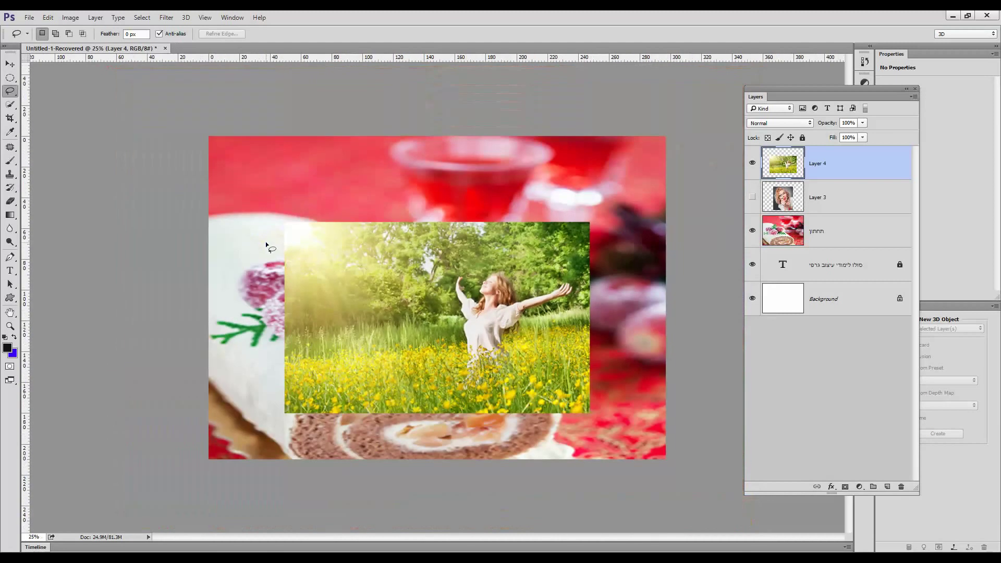
pyautogui.keyDown('ctrl'); pyautogui.click(843, 152); pyautogui.keyUp('ctrl')
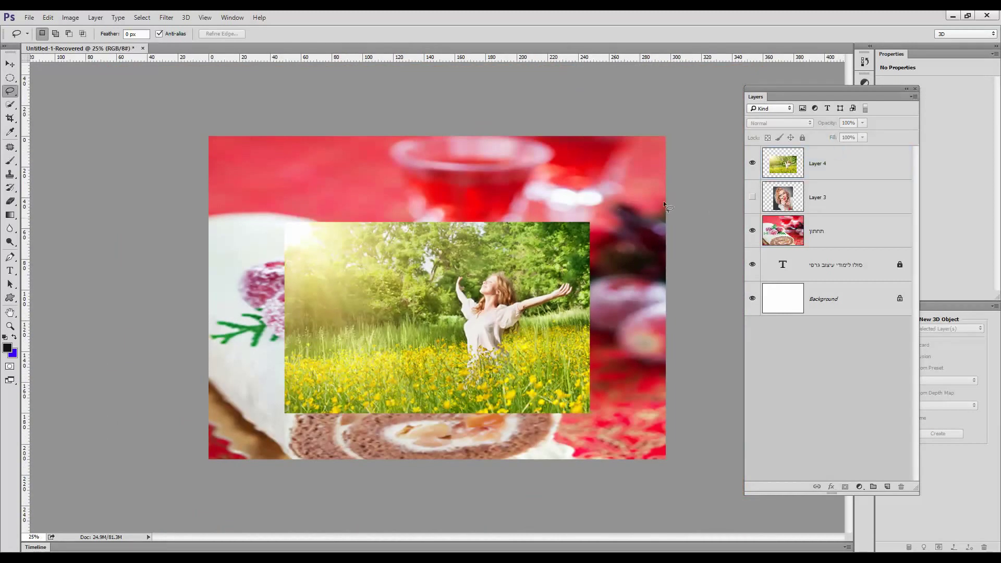
pyautogui.click(848, 174)
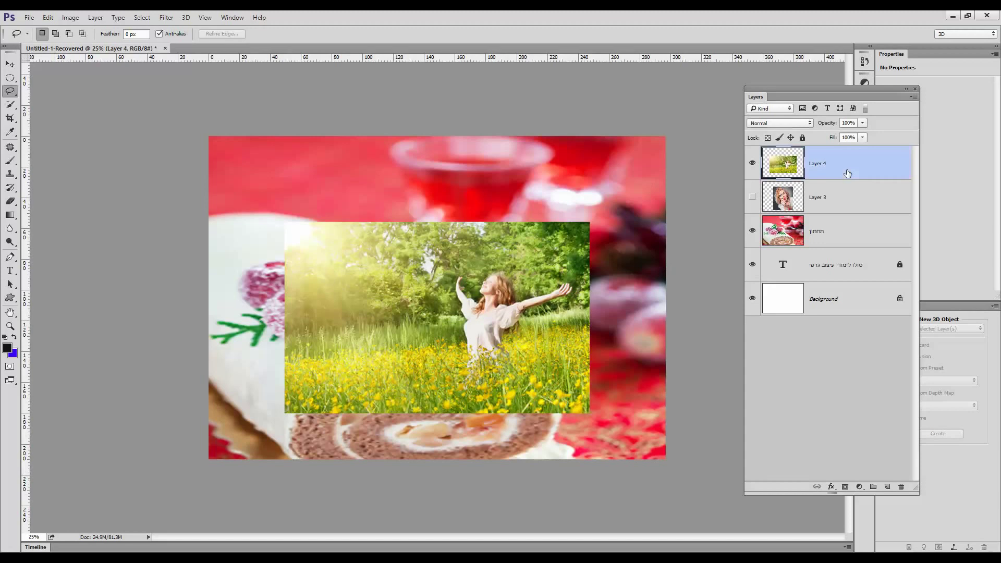
pyautogui.hotkey('ctrl', 't')
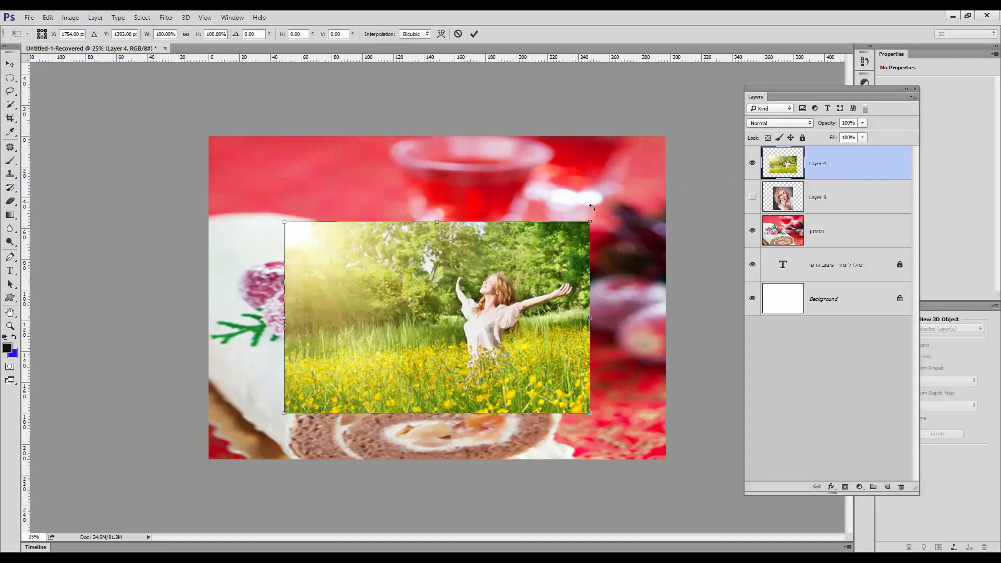
pyautogui.moveTo(590, 221); pyautogui.dragTo(765, 160)
pyautogui.press('Return')
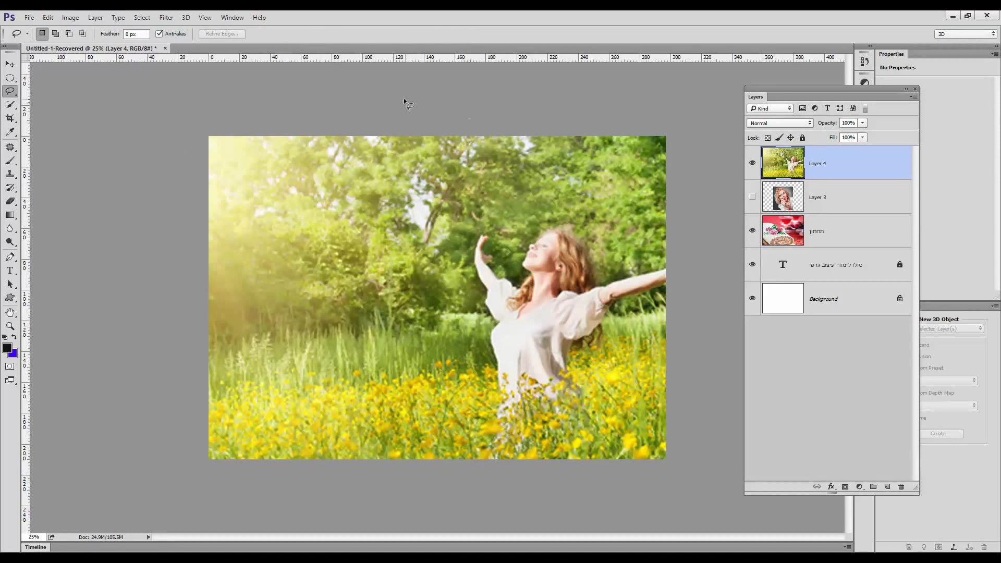
# Step: Draw a freehand Lasso selection with a wavy edge around the woman's side of the meadow photo and feather it by 190 pixels
pyautogui.moveTo(406, 136)
pyautogui.mouseDown()
pyautogui.moveTo(363, 187)
pyautogui.moveTo(398, 272)
pyautogui.moveTo(354, 417)
pyautogui.moveTo(388, 509)
pyautogui.moveTo(741, 518)
pyautogui.moveTo(704, 166)
pyautogui.moveTo(504, 111)
pyautogui.moveTo(422, 117)
pyautogui.moveTo(365, 173)
pyautogui.moveTo(381, 253)
pyautogui.mouseUp()
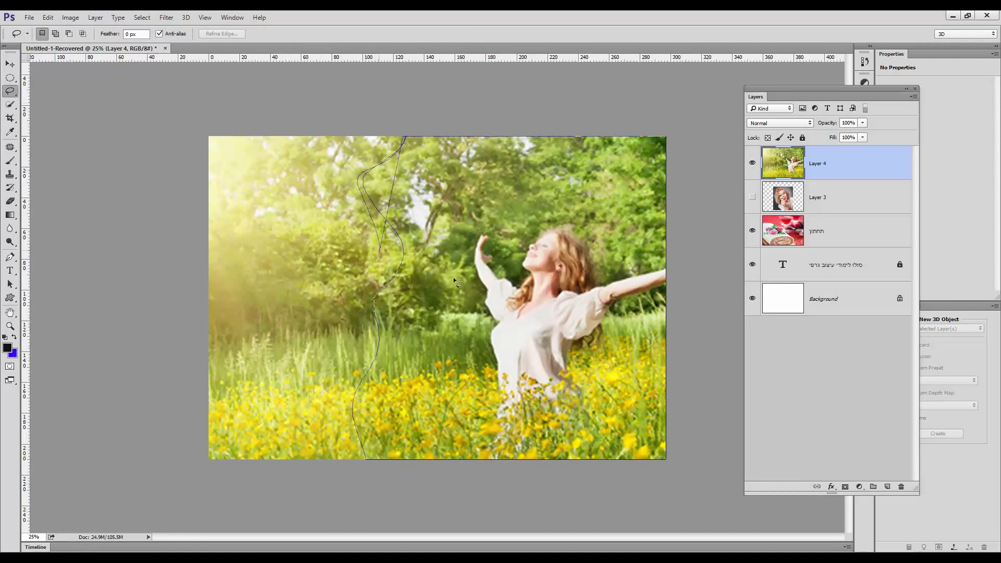
pyautogui.rightClick(481, 197)
pyautogui.click(508, 227)
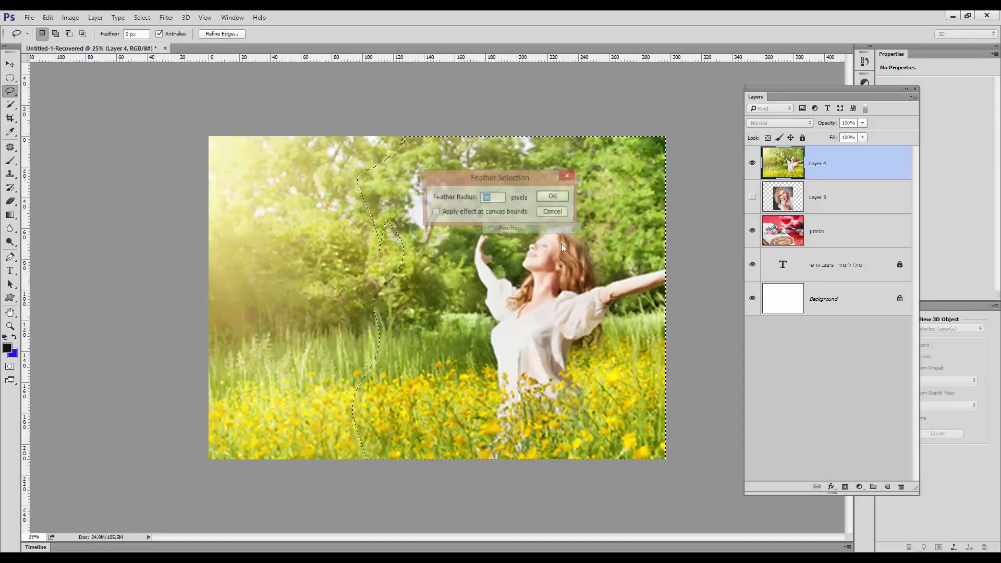
pyautogui.write('190')
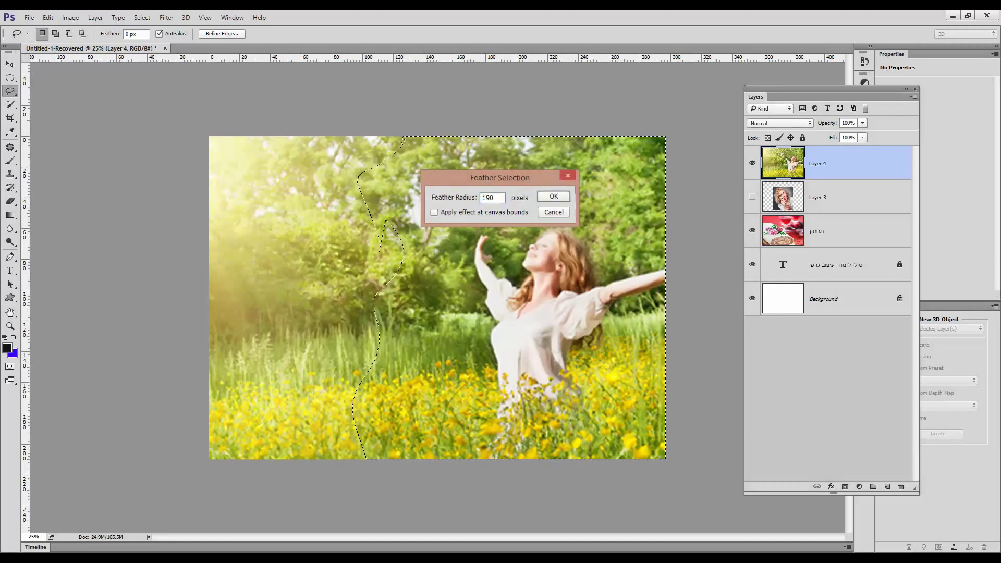
pyautogui.press('Return')
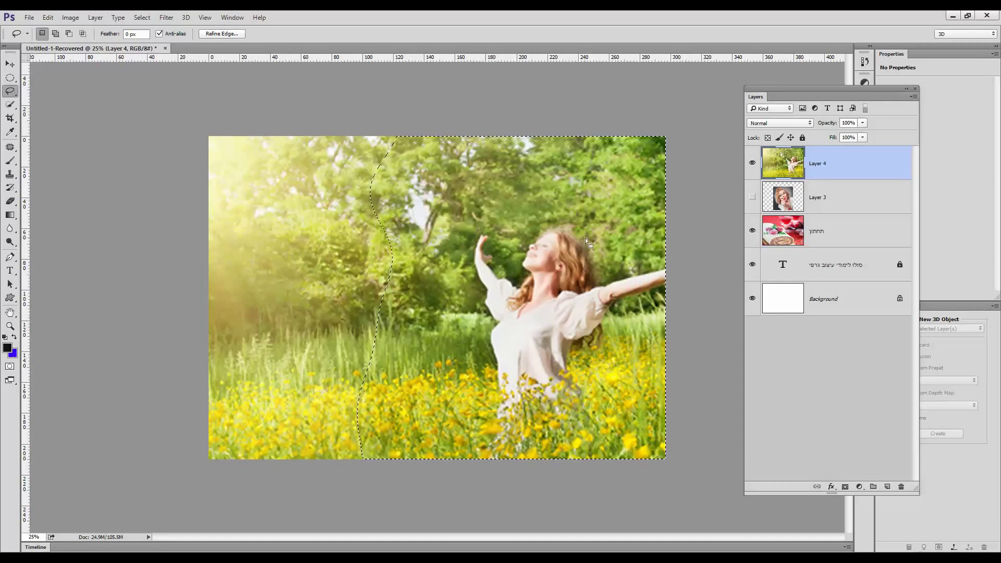
# Step: Add a layer mask to Layer 4 from the feathered Lasso selection, and delete the mask without applying it
pyautogui.click(844, 487)
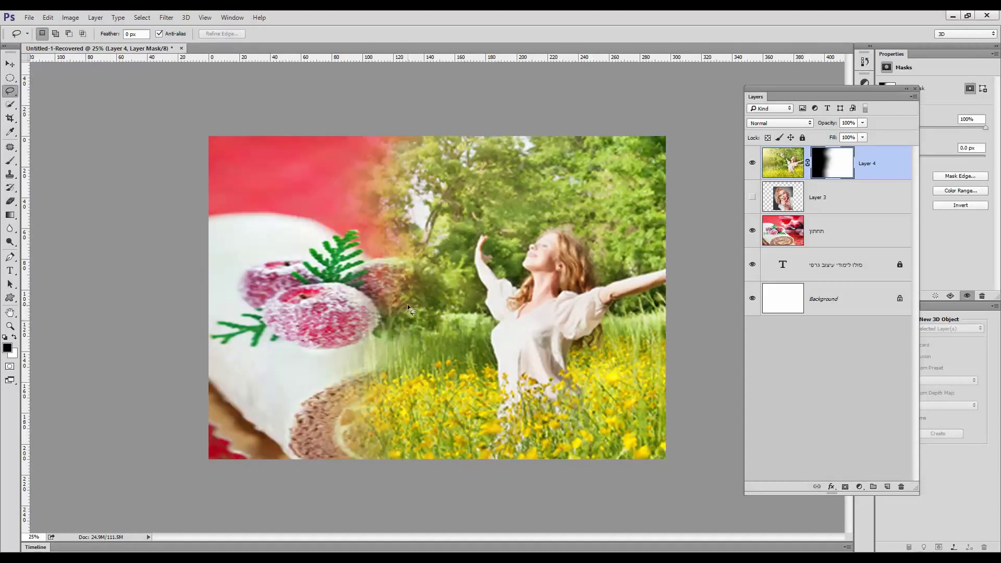
pyautogui.moveTo(833, 163)
pyautogui.mouseDown()
pyautogui.moveTo(866, 237)
pyautogui.moveTo(896, 484)
pyautogui.moveTo(895, 394)
pyautogui.moveTo(853, 178)
pyautogui.moveTo(817, 163)
pyautogui.mouseUp()
pyautogui.click(775, 163)
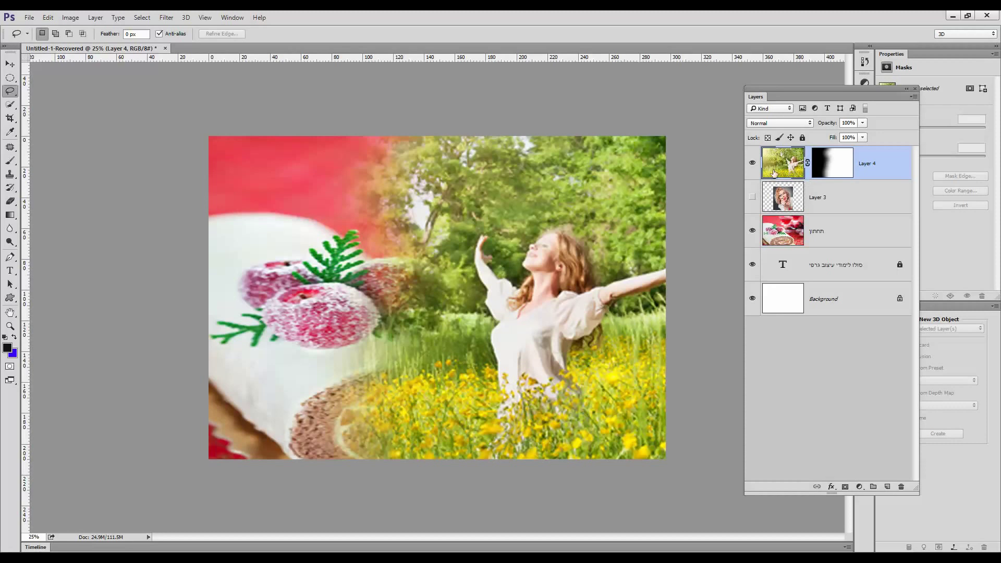
pyautogui.click(829, 163)
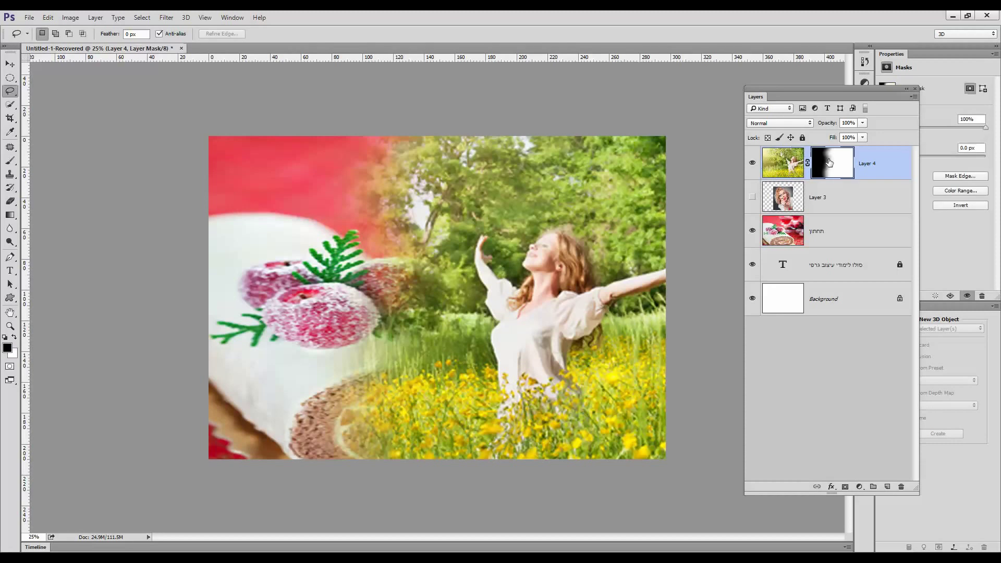
pyautogui.moveTo(829, 162); pyautogui.dragTo(903, 487)
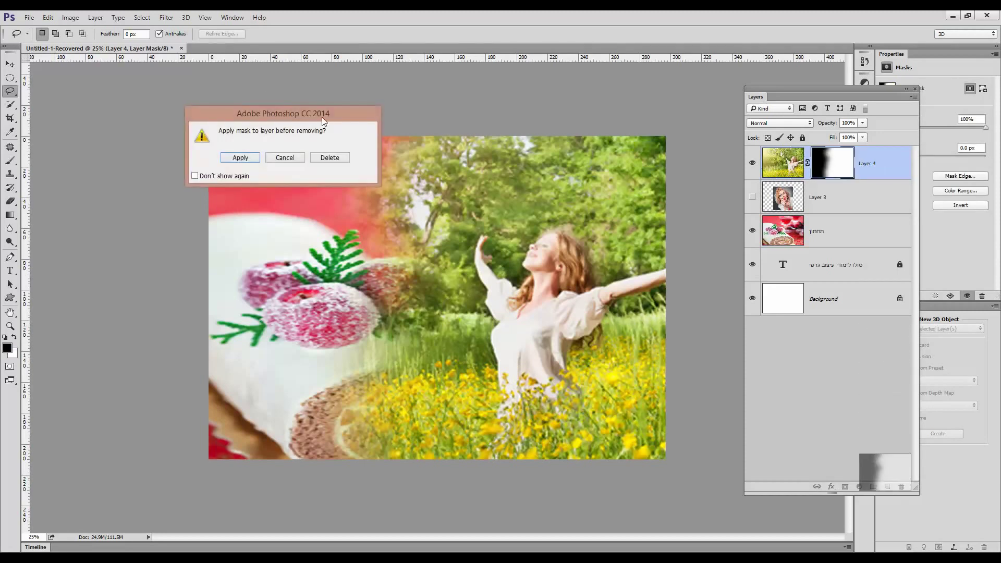
pyautogui.click(334, 157)
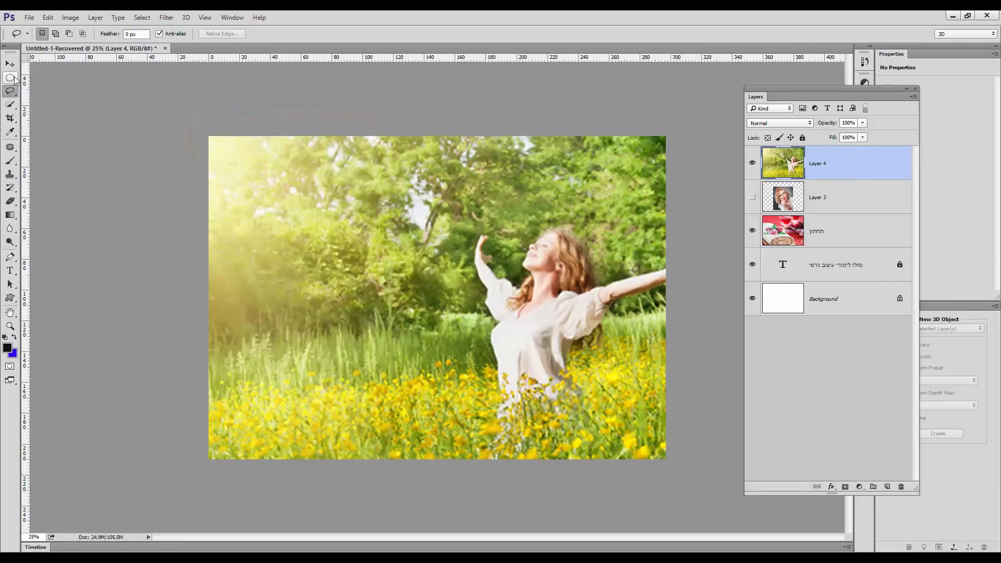
# Step: Draw a rectangular marquee just inside the edges of the meadow photo and feather it by 190 pixels
pyautogui.click(10, 78)
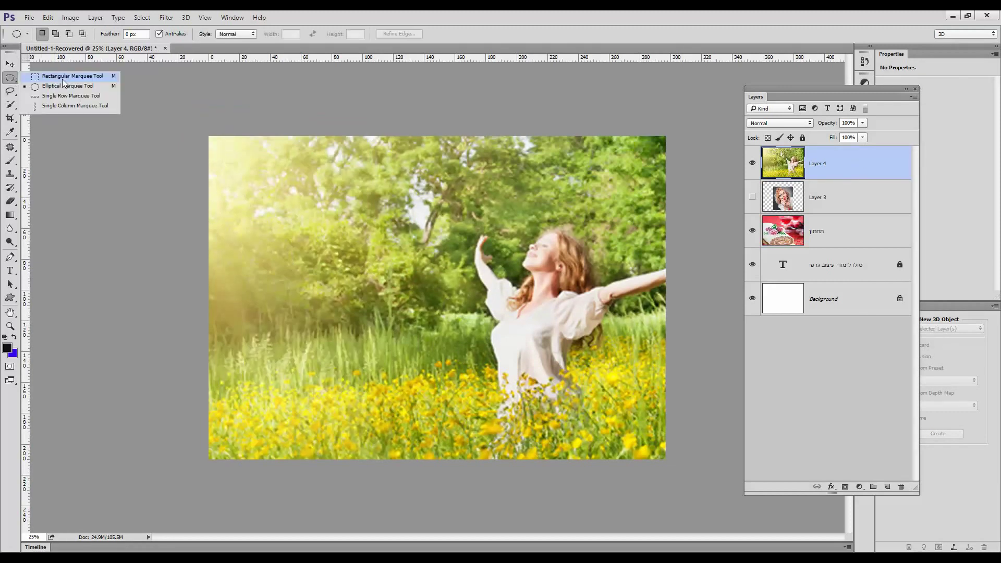
pyautogui.click(63, 77)
pyautogui.moveTo(237, 153); pyautogui.dragTo(640, 442)
pyautogui.rightClick(520, 271)
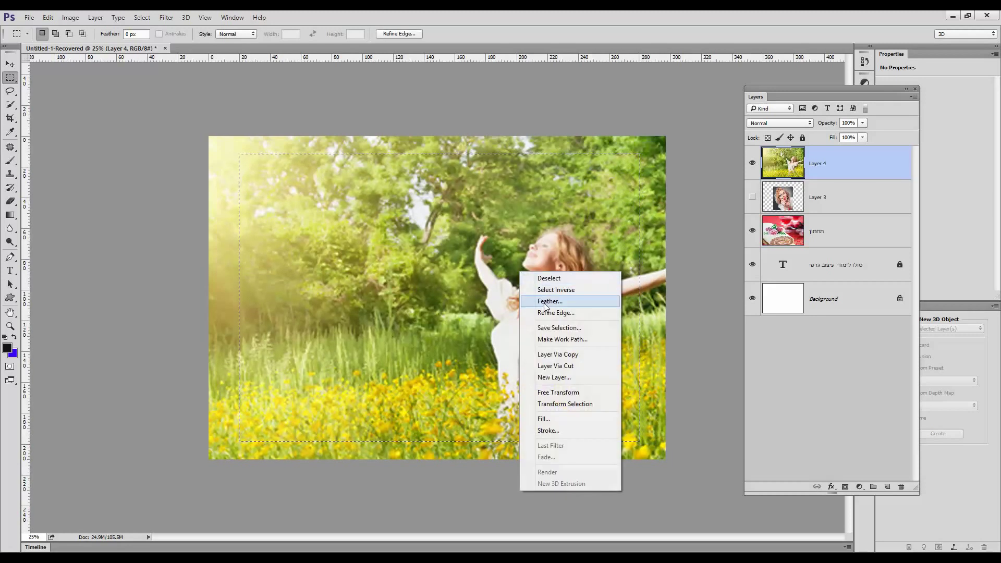
pyautogui.click(545, 307)
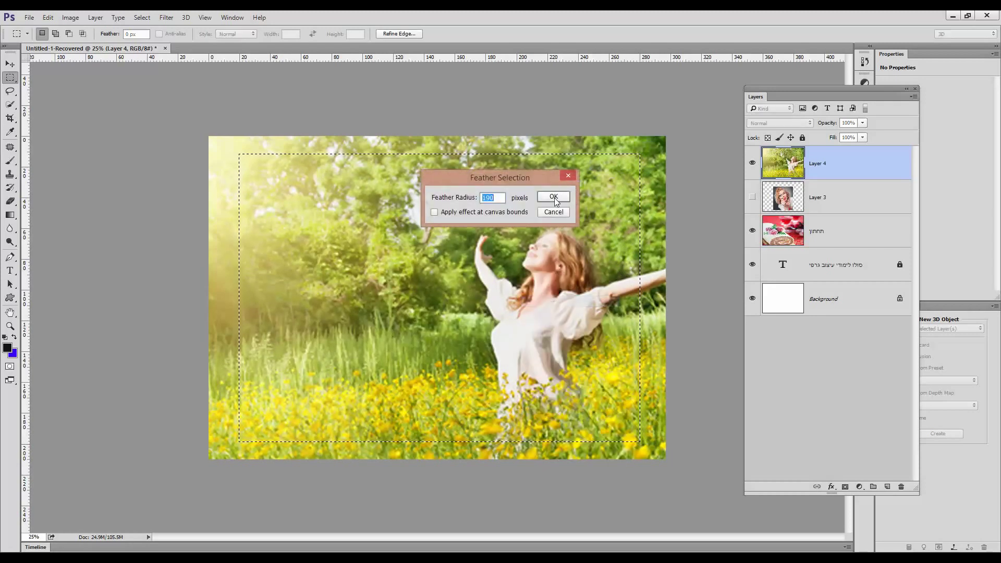
pyautogui.click(557, 195)
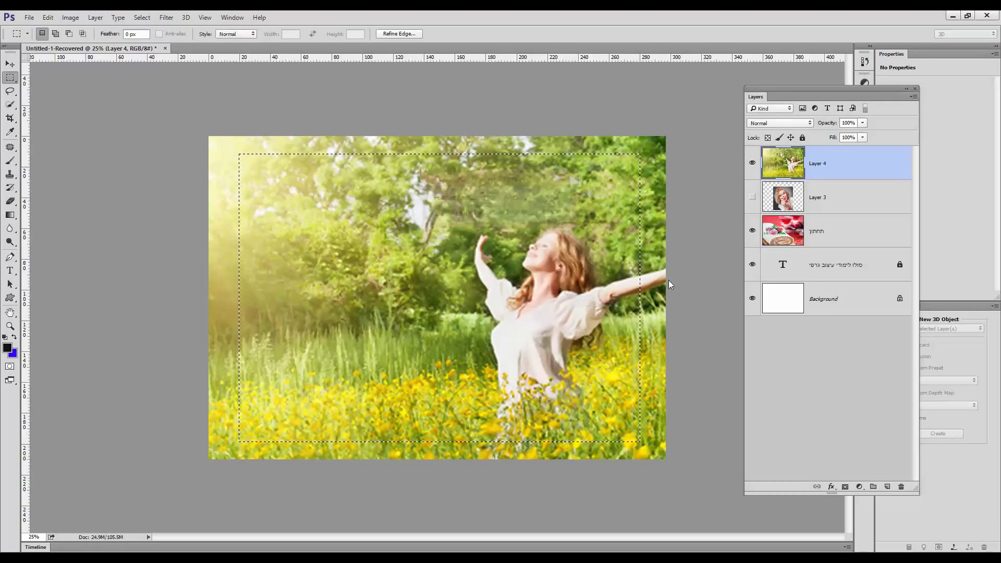
# Step: Add a layer mask to Layer 4 from the feathered rectangle, and hide Layer 4 and the תחתון layer
pyautogui.click(846, 488)
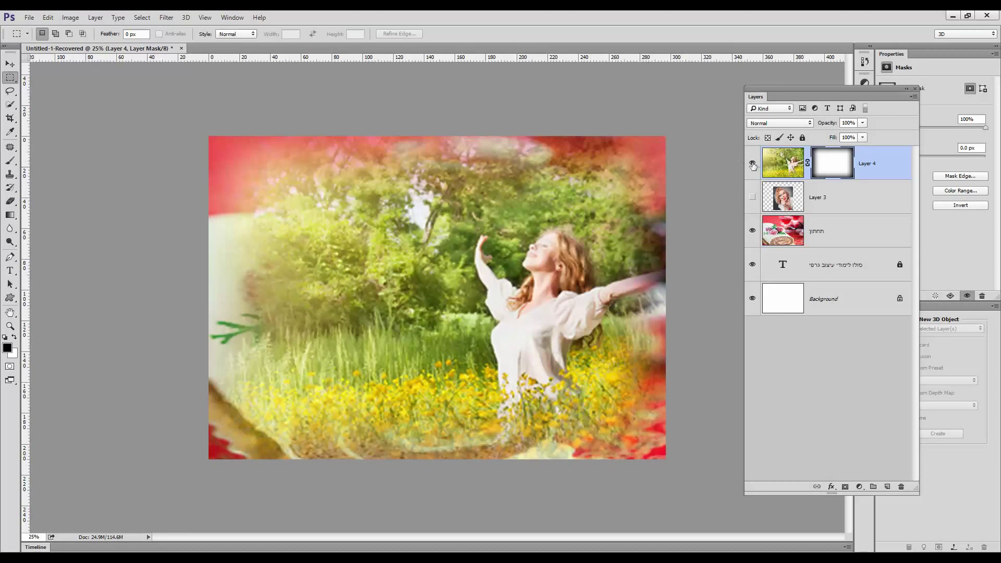
pyautogui.click(752, 166)
pyautogui.click(753, 230)
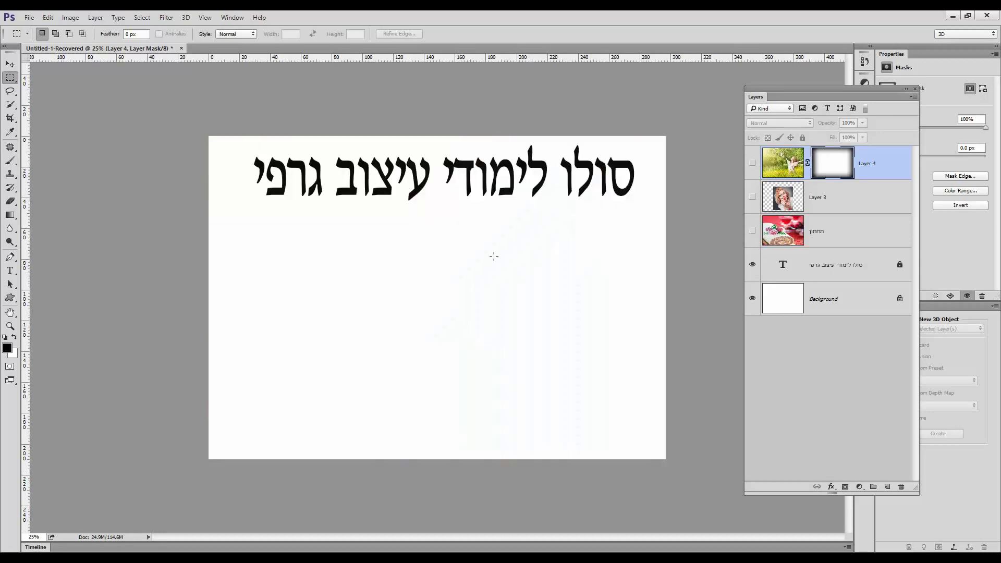